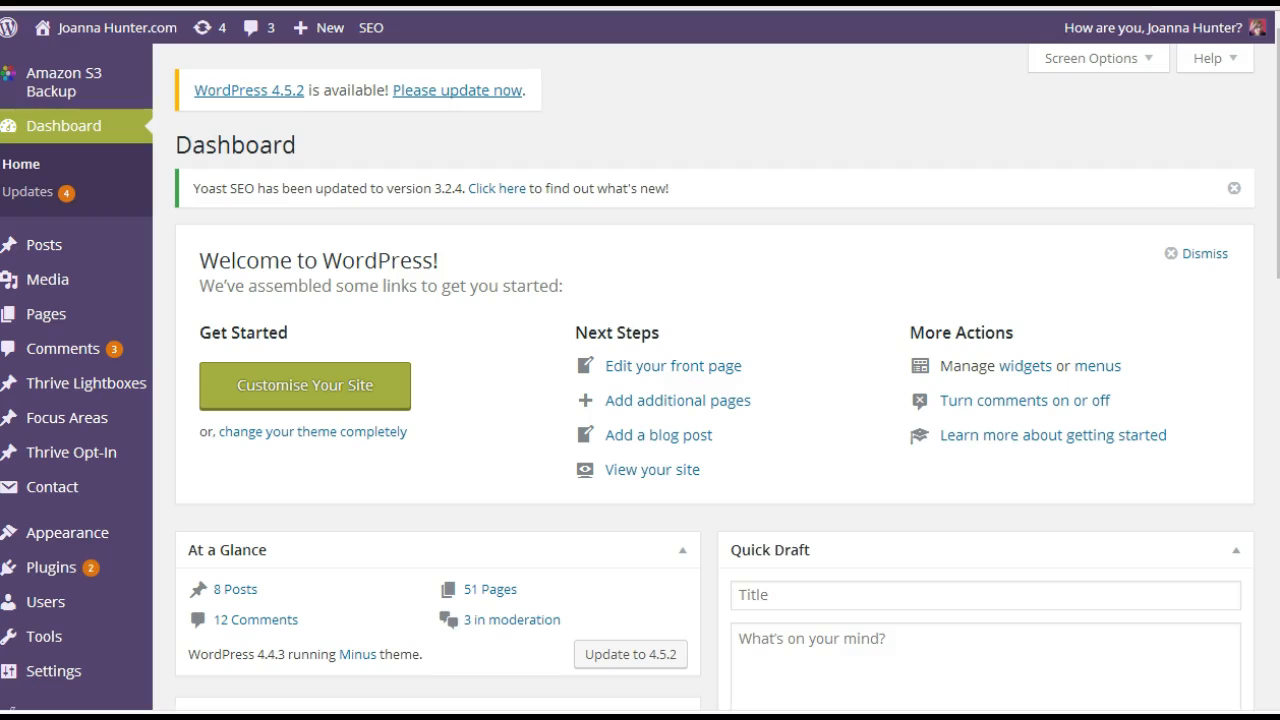
# Create a new page titled "demo bali" and publish it.
pyautogui.moveTo(55, 318)
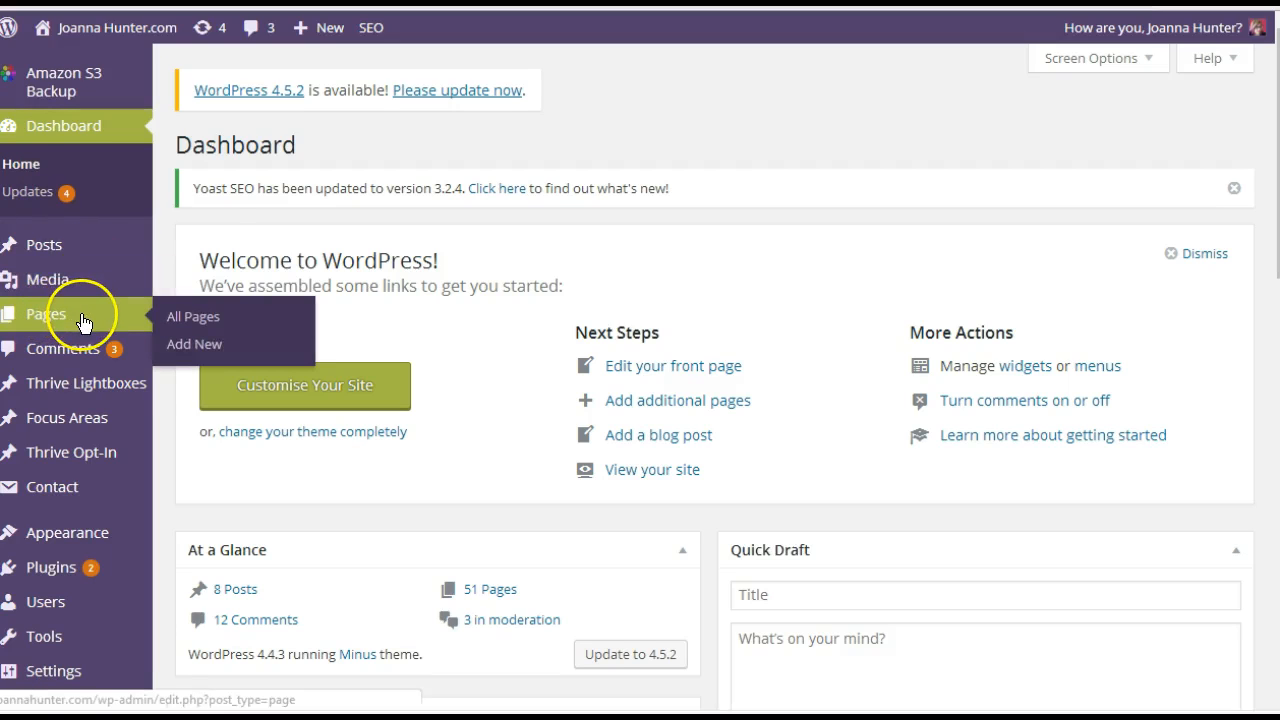
pyautogui.click(194, 345)
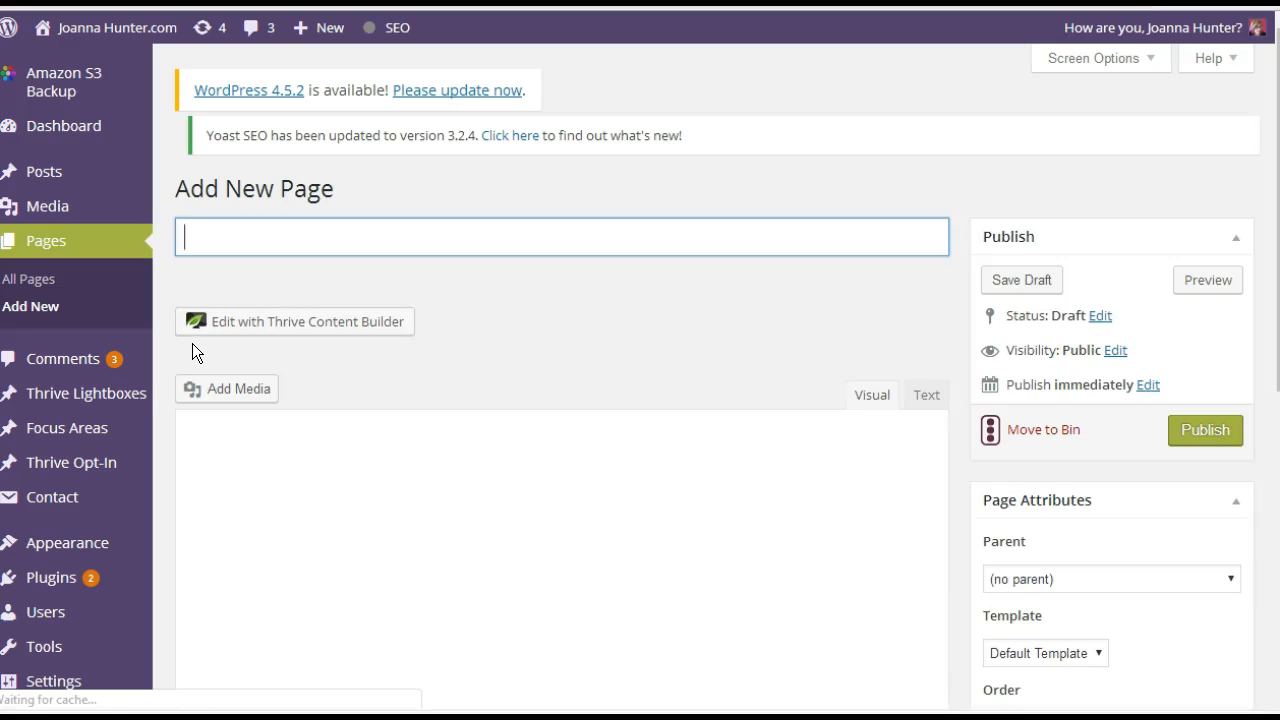
pyautogui.write('demo bali')
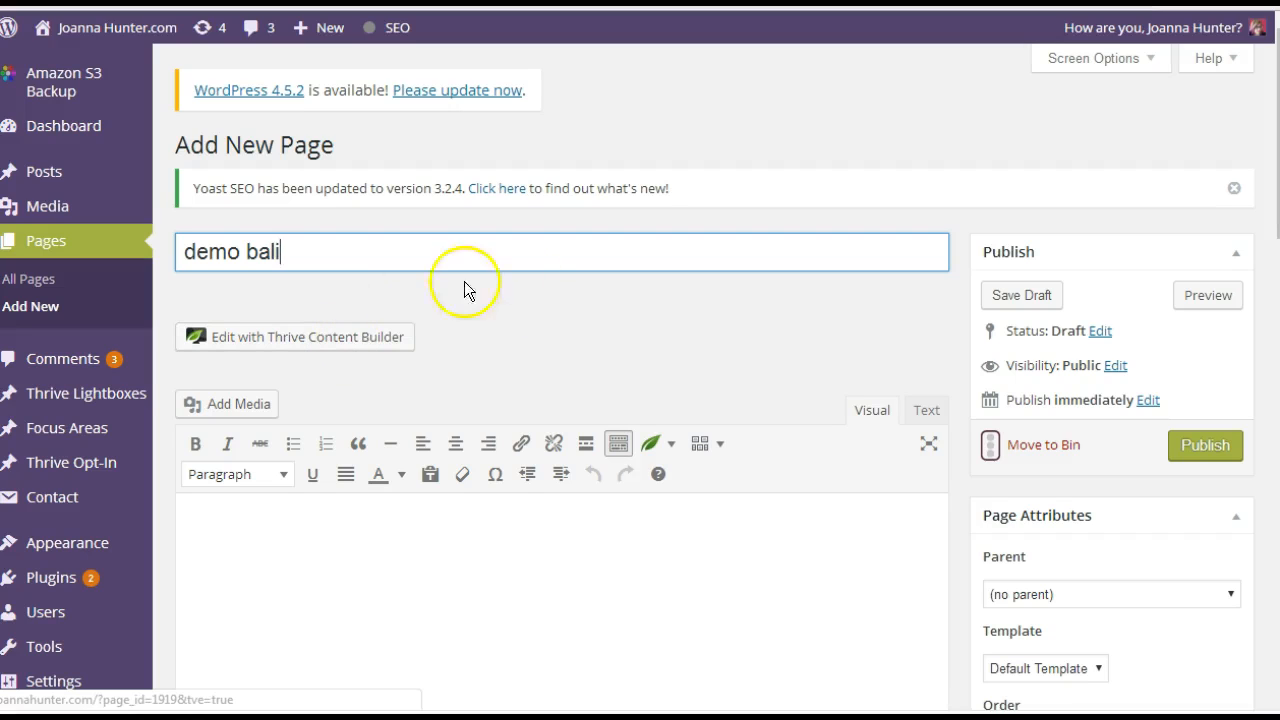
pyautogui.click(286, 252)
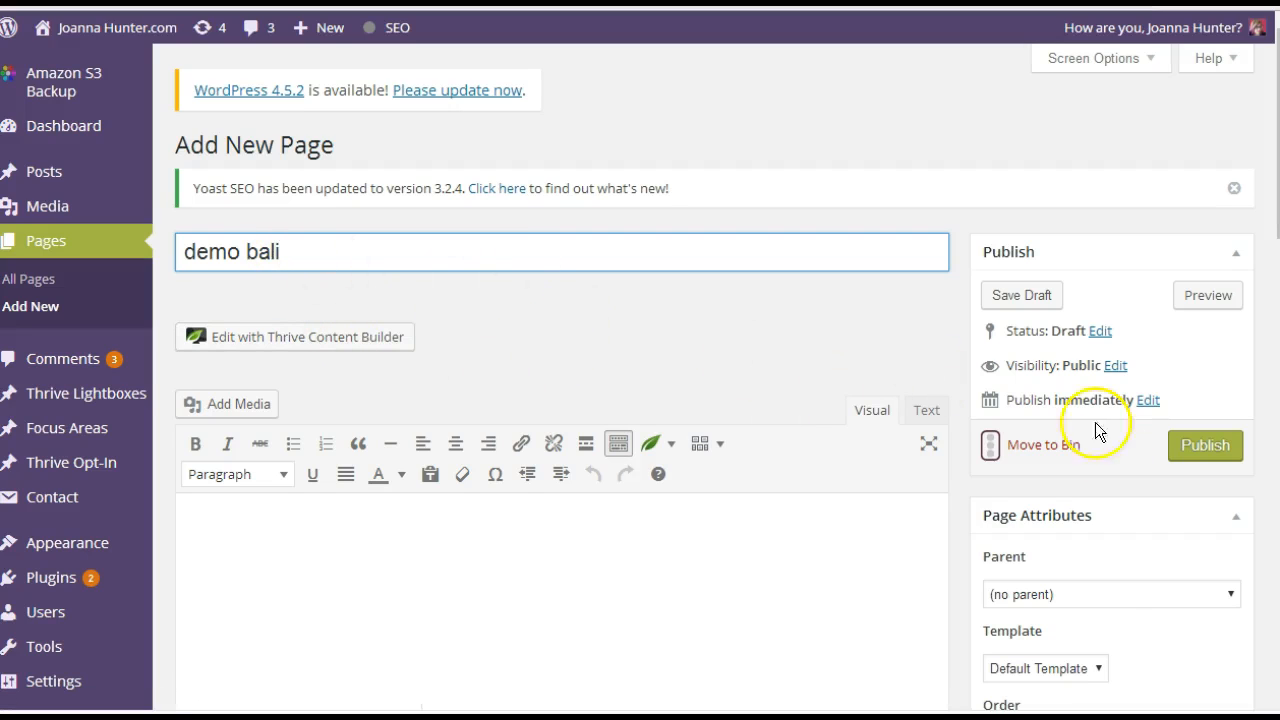
pyautogui.click(1222, 447)
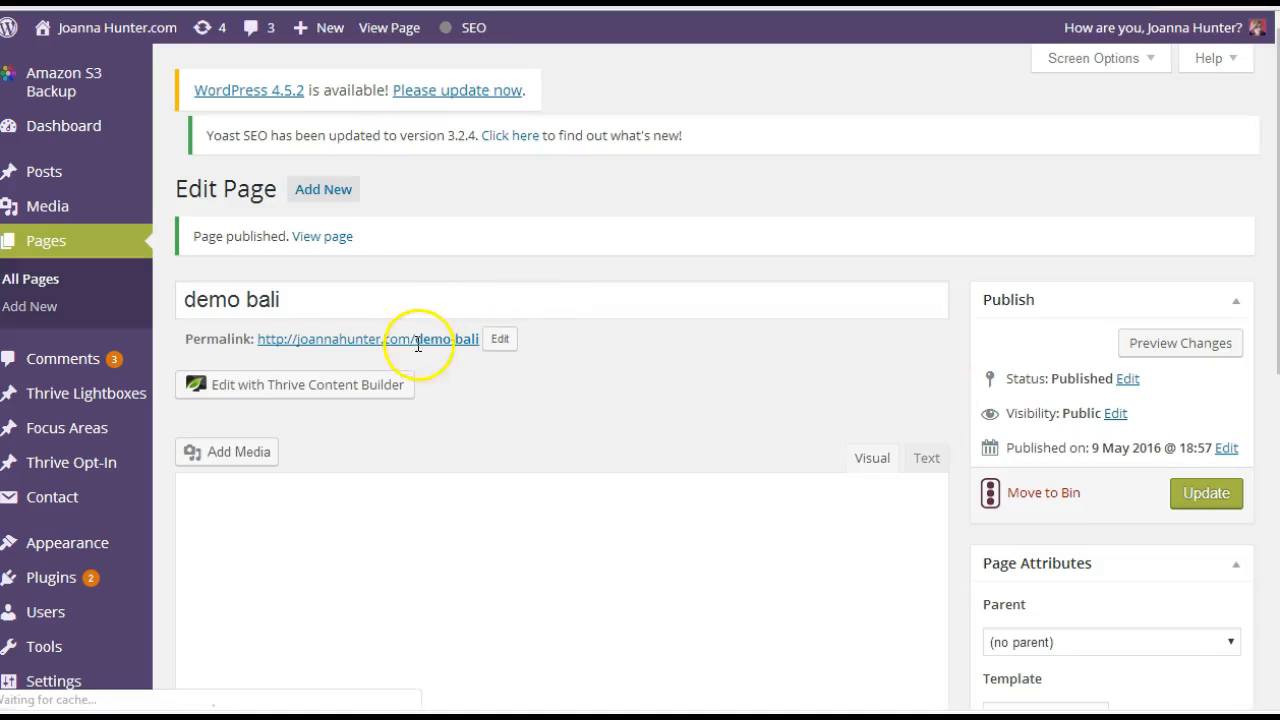
# Open the page in Thrive Content Builder and apply the default Mini Squeeze landing page template.
pyautogui.click(341, 378)
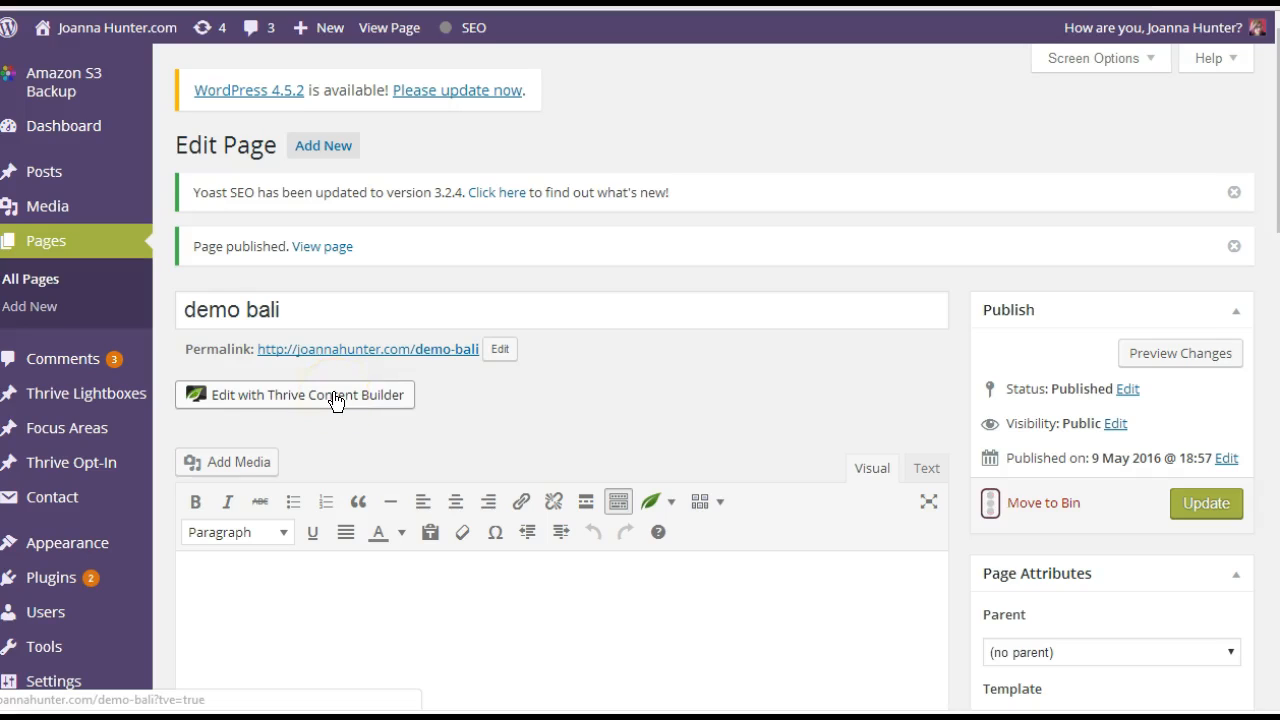
pyautogui.click(336, 399)
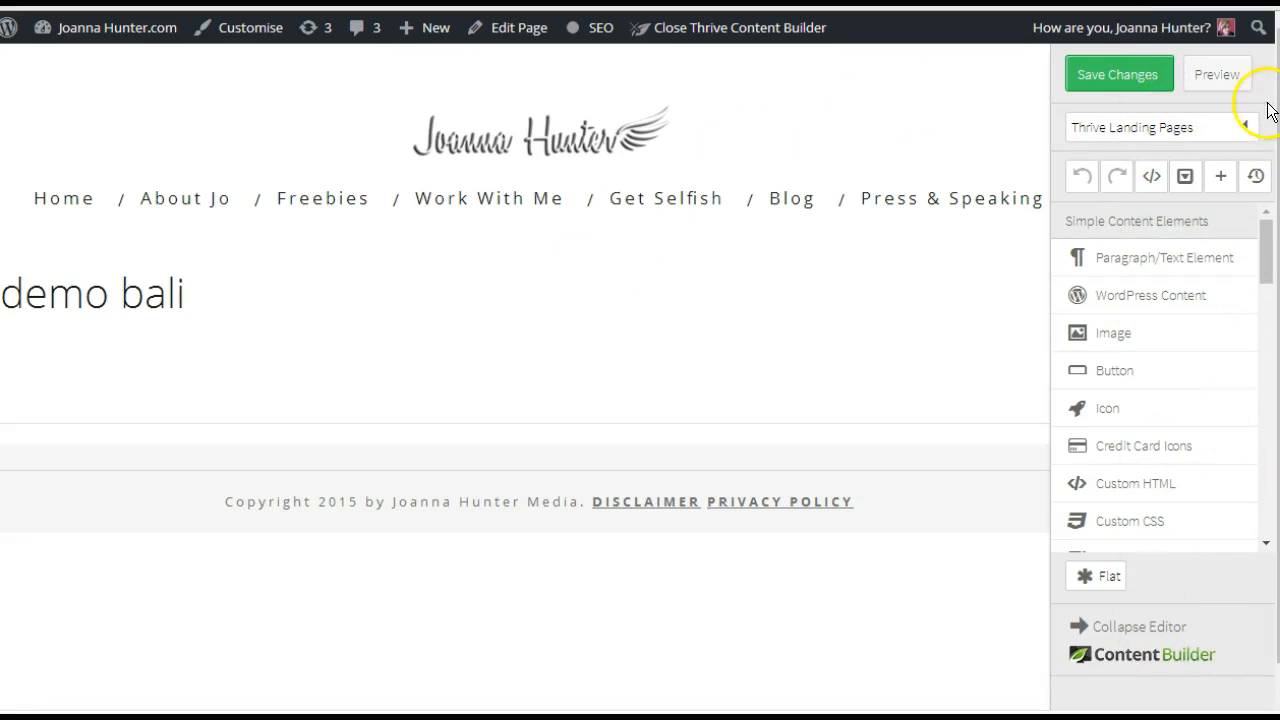
pyautogui.click(1247, 129)
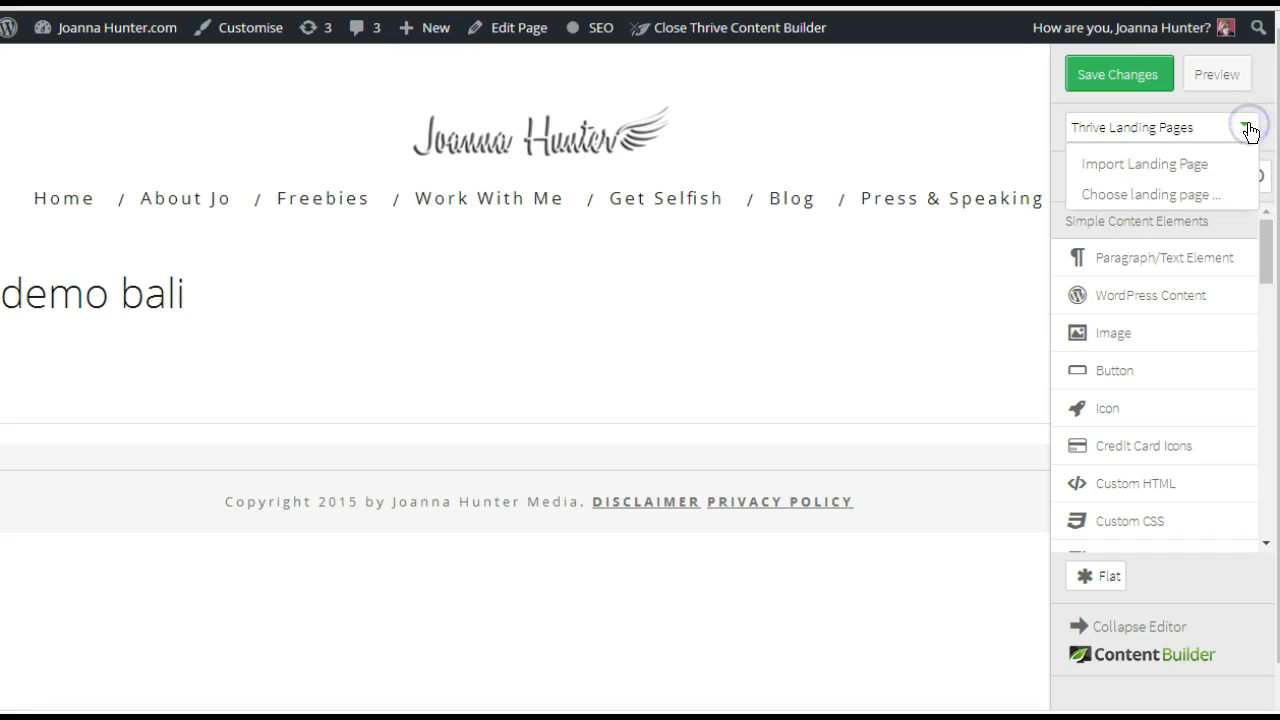
pyautogui.click(1148, 203)
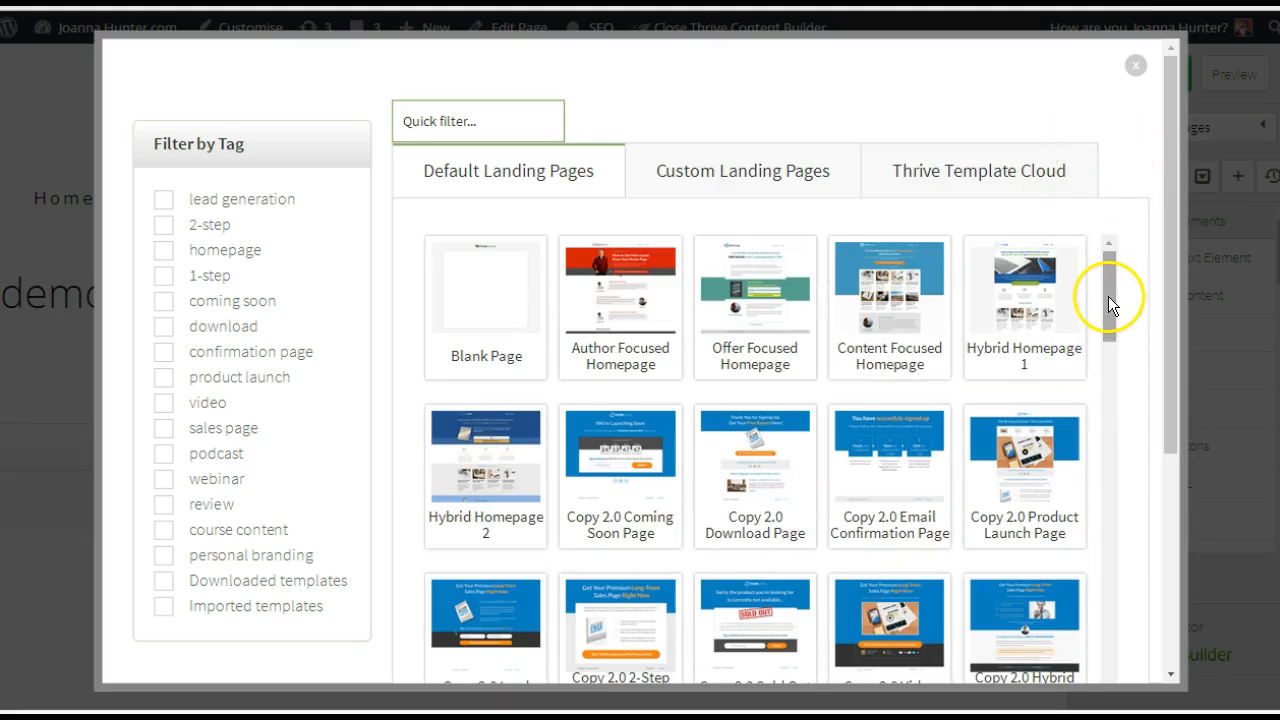
pyautogui.moveTo(1108, 292); pyautogui.dragTo(1113, 703)
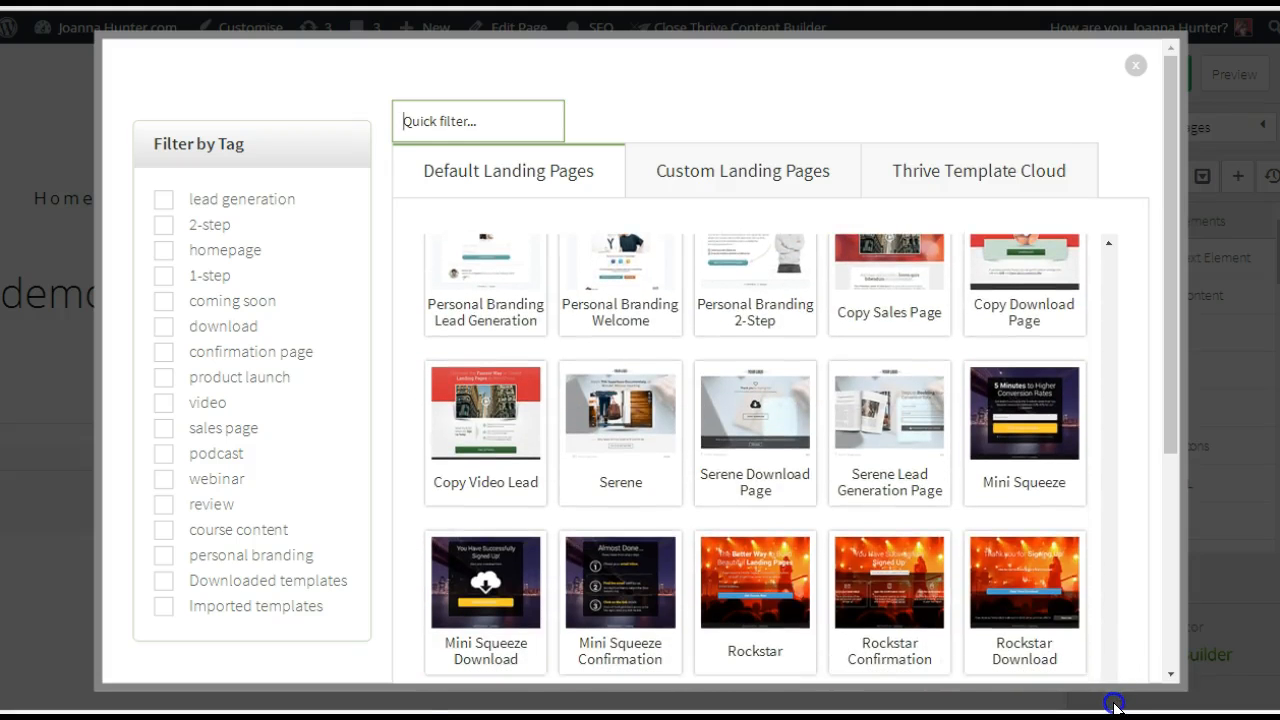
pyautogui.click(1017, 424)
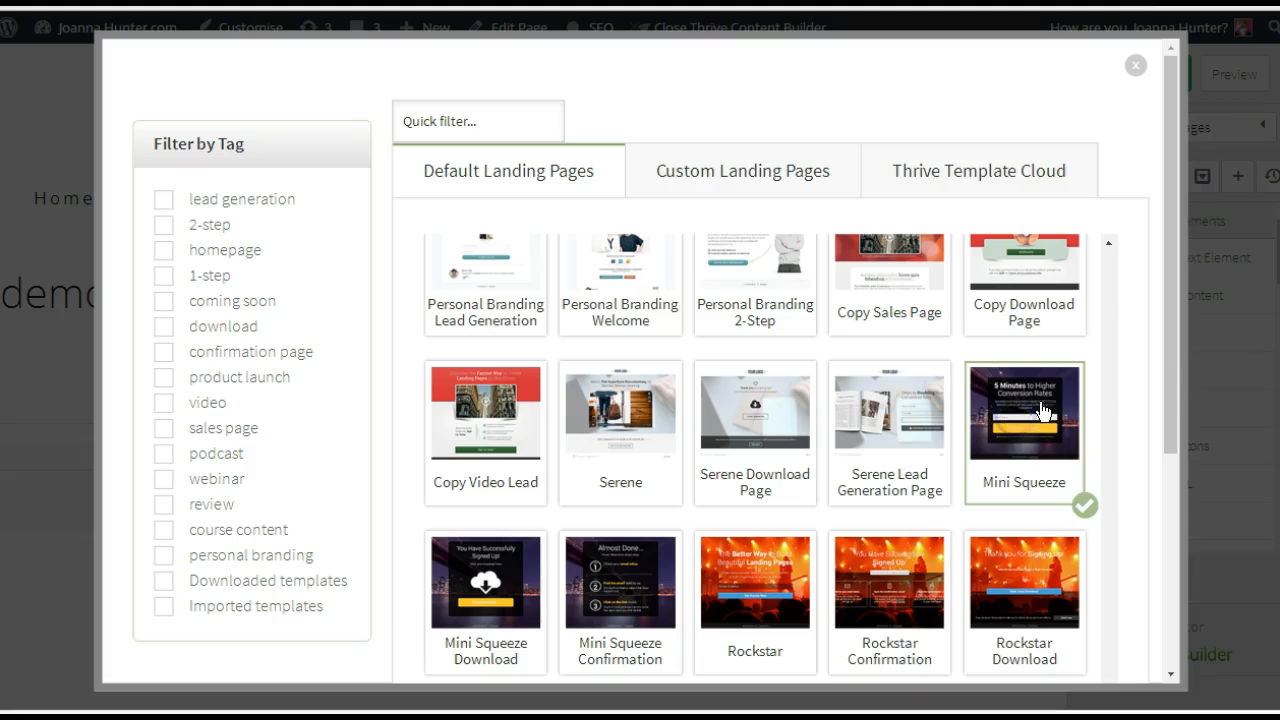
pyautogui.moveTo(1170, 371); pyautogui.dragTo(1165, 596)
pyautogui.click(1046, 604)
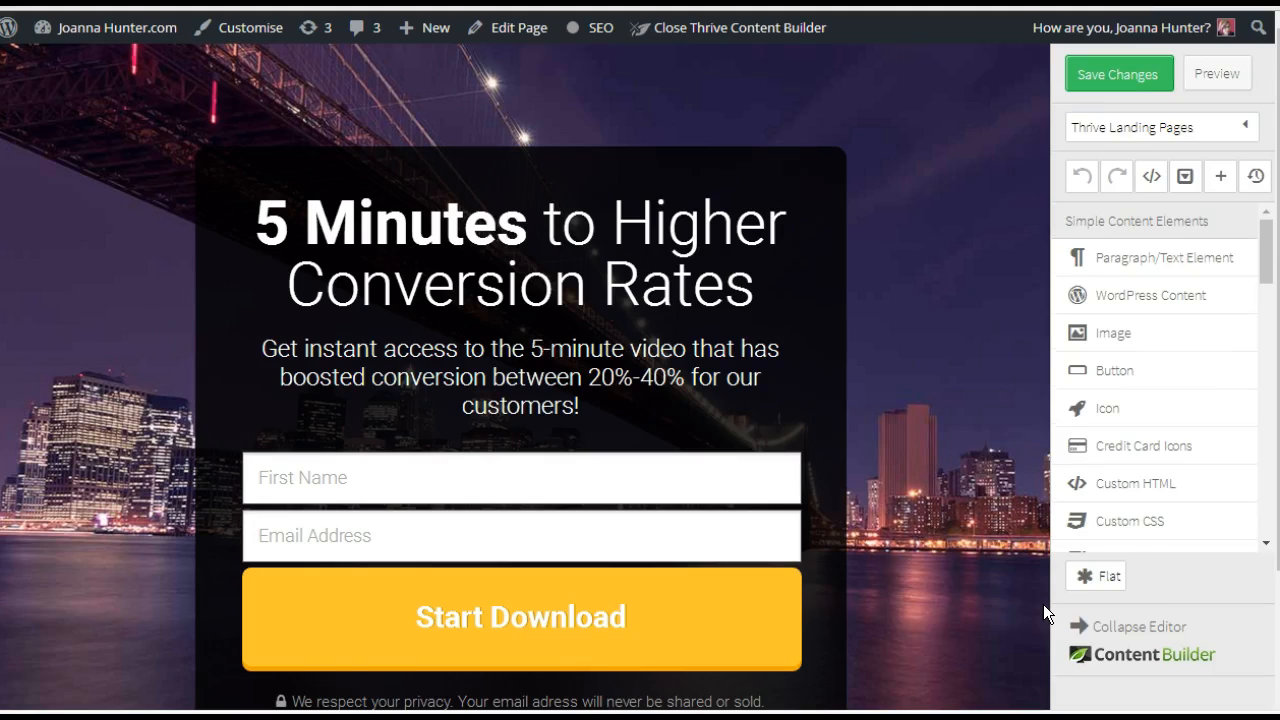
# Set the landing page's background image to the "ubud" picture from the media library and close the page settings.
pyautogui.click(1243, 129)
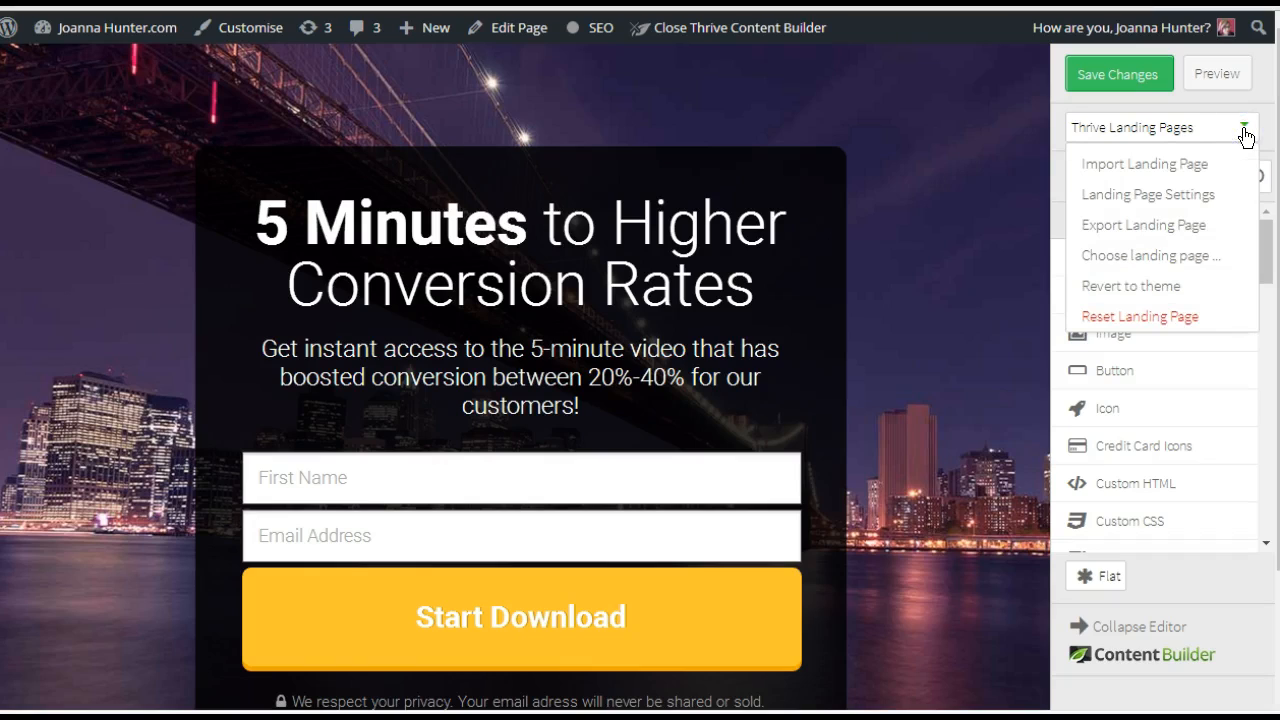
pyautogui.click(1167, 194)
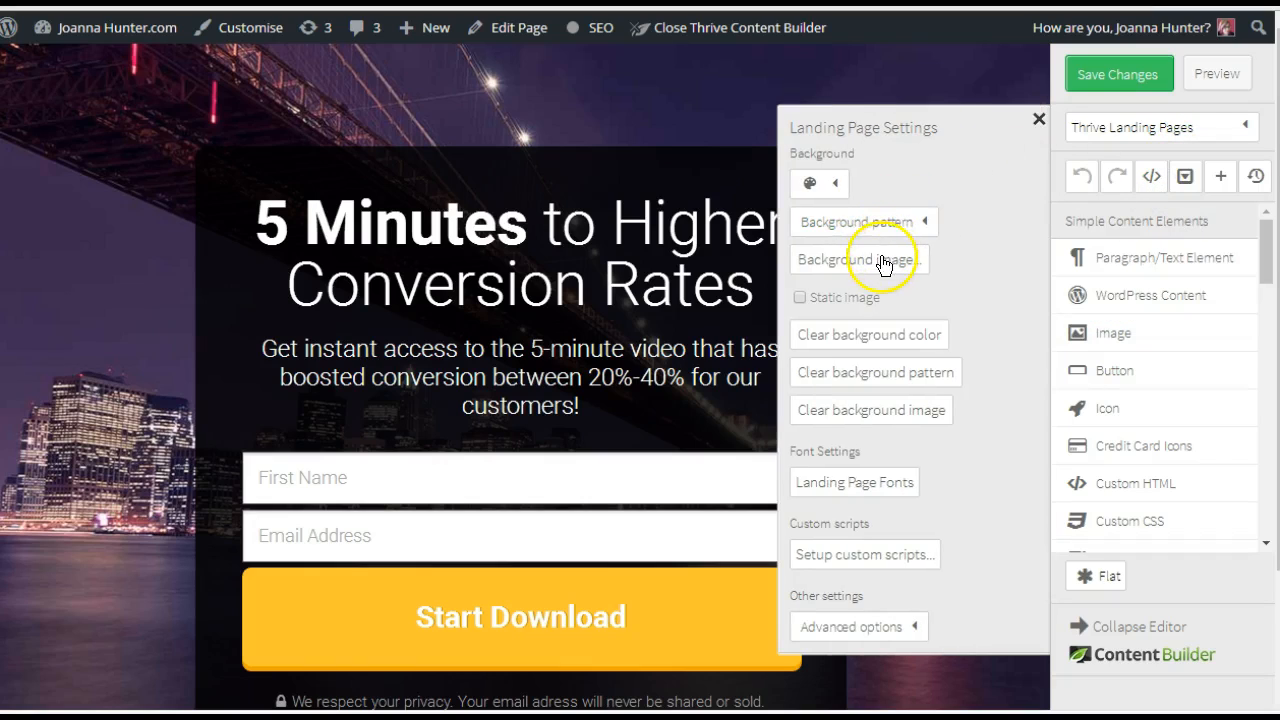
pyautogui.click(883, 264)
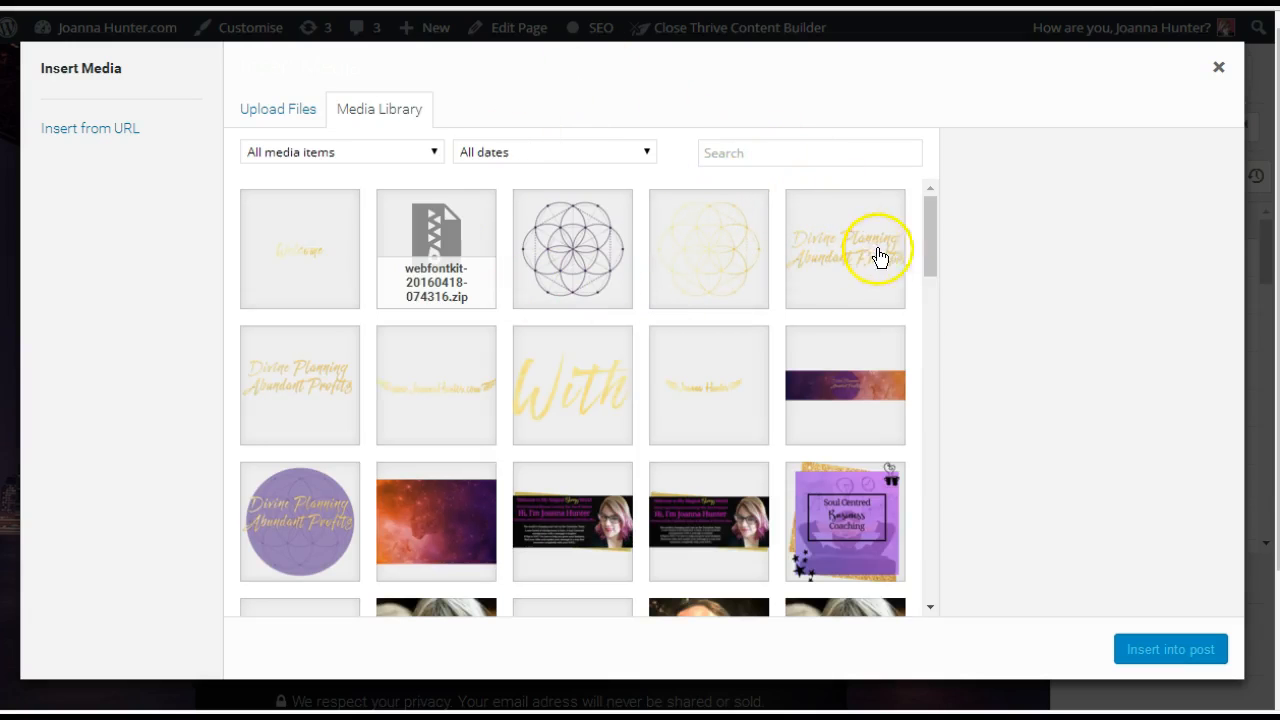
pyautogui.moveTo(930, 238); pyautogui.dragTo(940, 377)
pyautogui.click(745, 302)
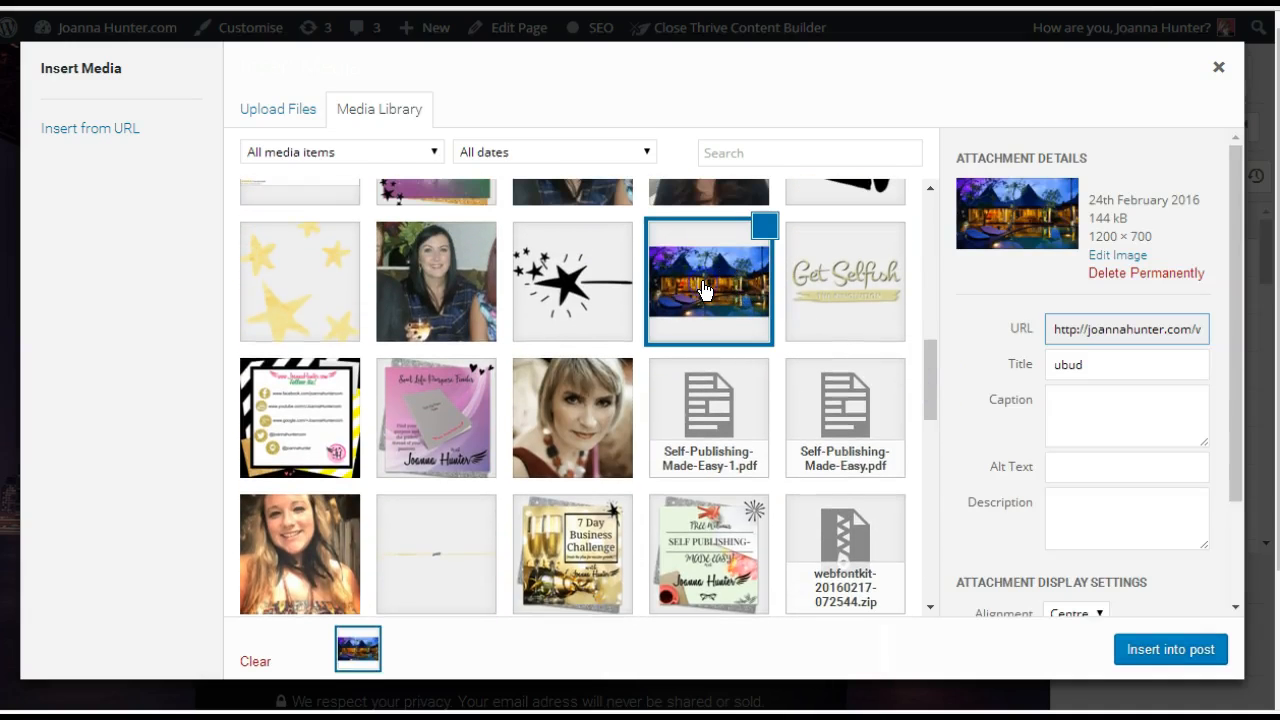
pyautogui.click(1160, 656)
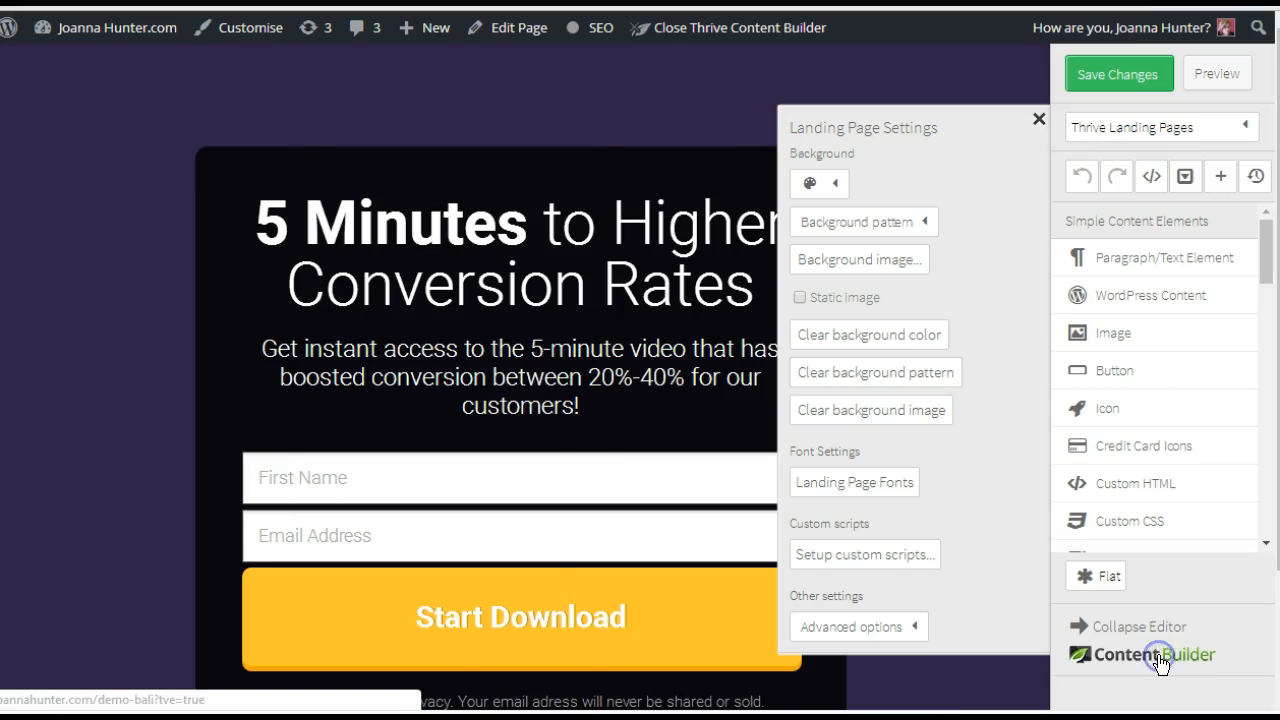
pyautogui.click(1039, 119)
# Replace the main headline text with "Wait List For Bali".
pyautogui.click(514, 229)
pyautogui.click(758, 290)
pyautogui.click(481, 274)
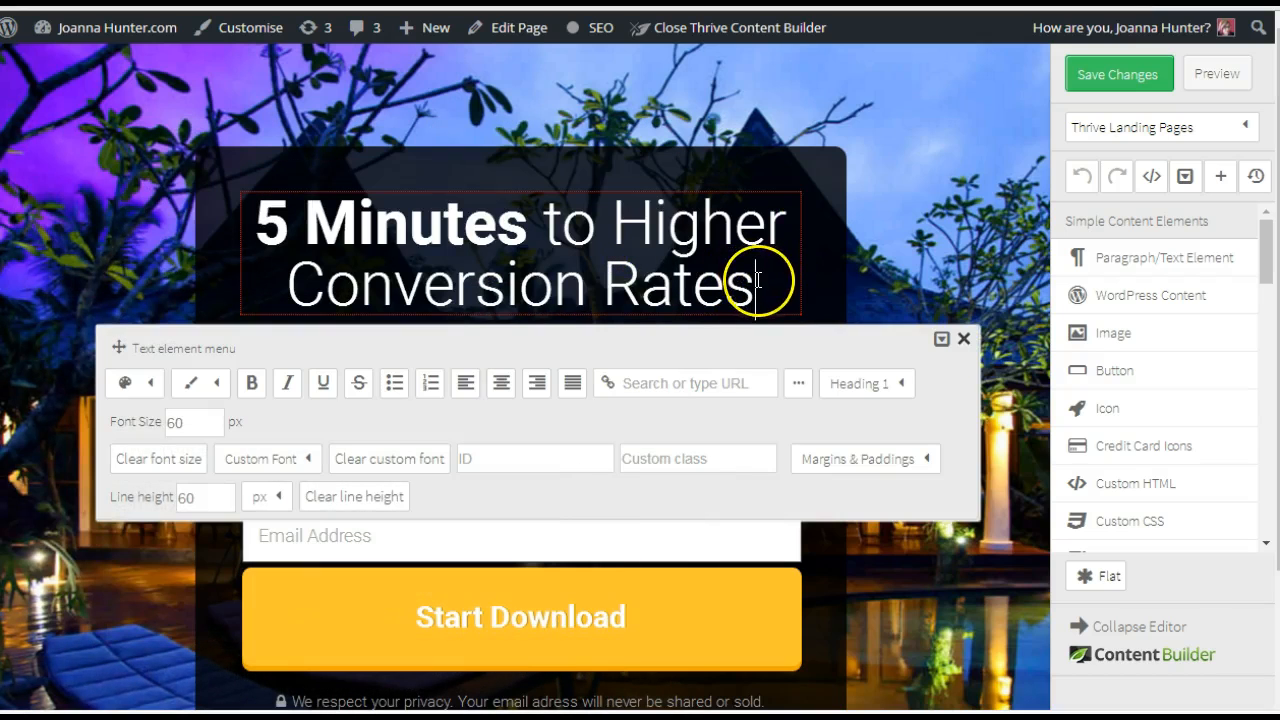
pyautogui.press('BackSpace')
pyautogui.press('BackSpace')
pyautogui.press('BackSpace')
pyautogui.press('BackSpace')
pyautogui.press('BackSpace')
pyautogui.press('BackSpace')
pyautogui.press('BackSpace')
pyautogui.press('BackSpace')
pyautogui.press('BackSpace')
pyautogui.press('BackSpace')
pyautogui.press('BackSpace')
pyautogui.press('BackSpace')
pyautogui.press('BackSpace')
pyautogui.press('BackSpace')
pyautogui.press('BackSpace')
pyautogui.press('BackSpace')
pyautogui.press('BackSpace')
pyautogui.press('BackSpace')
pyautogui.press('BackSpace')
pyautogui.press('BackSpace')
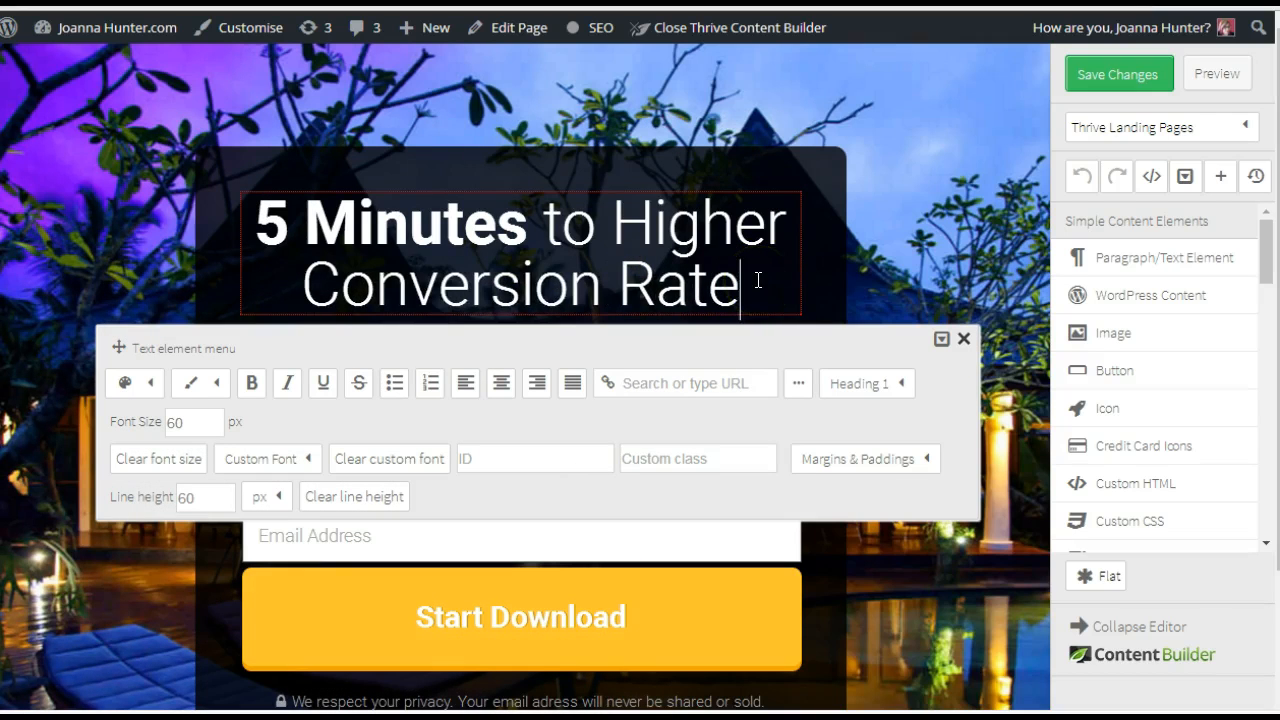
pyautogui.press('BackSpace')
pyautogui.press('BackSpace')
pyautogui.press('BackSpace')
pyautogui.press('BackSpace')
pyautogui.press('BackSpace')
pyautogui.press('BackSpace')
pyautogui.press('BackSpace')
pyautogui.press('BackSpace')
pyautogui.press('BackSpace')
pyautogui.press('BackSpace')
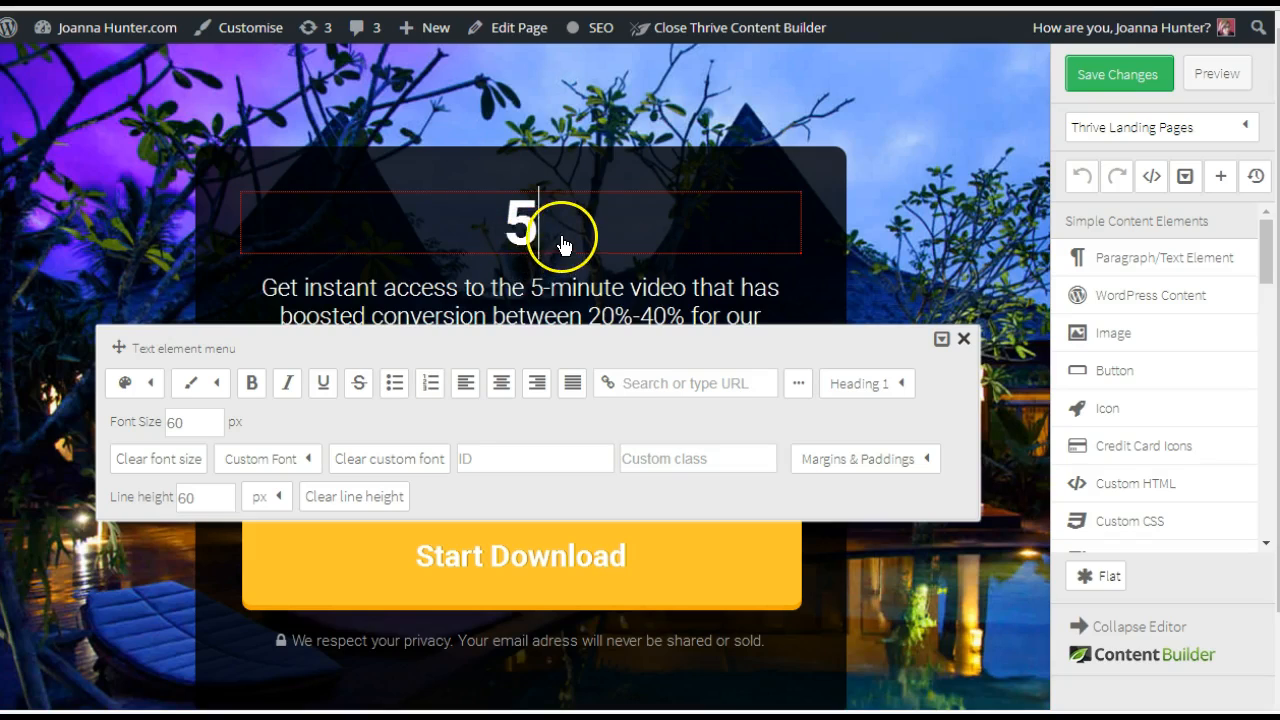
pyautogui.doubleClick(522, 228)
pyautogui.write('W')
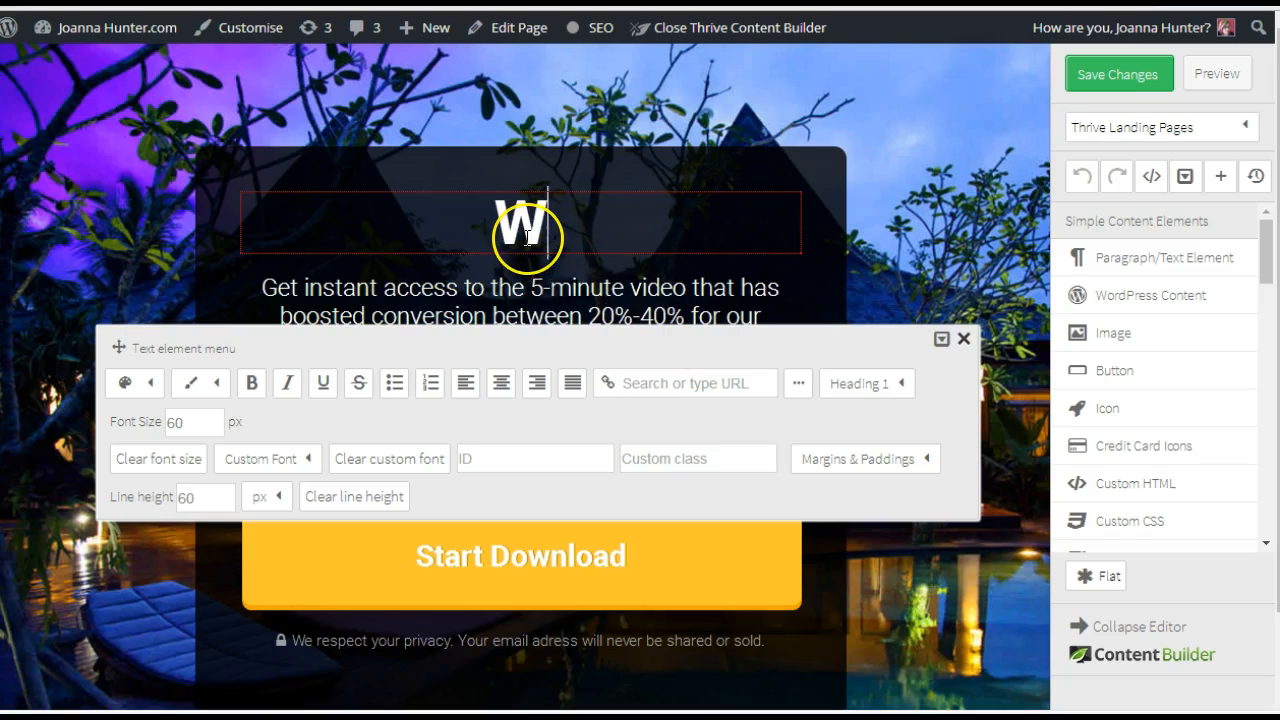
pyautogui.write('ait')
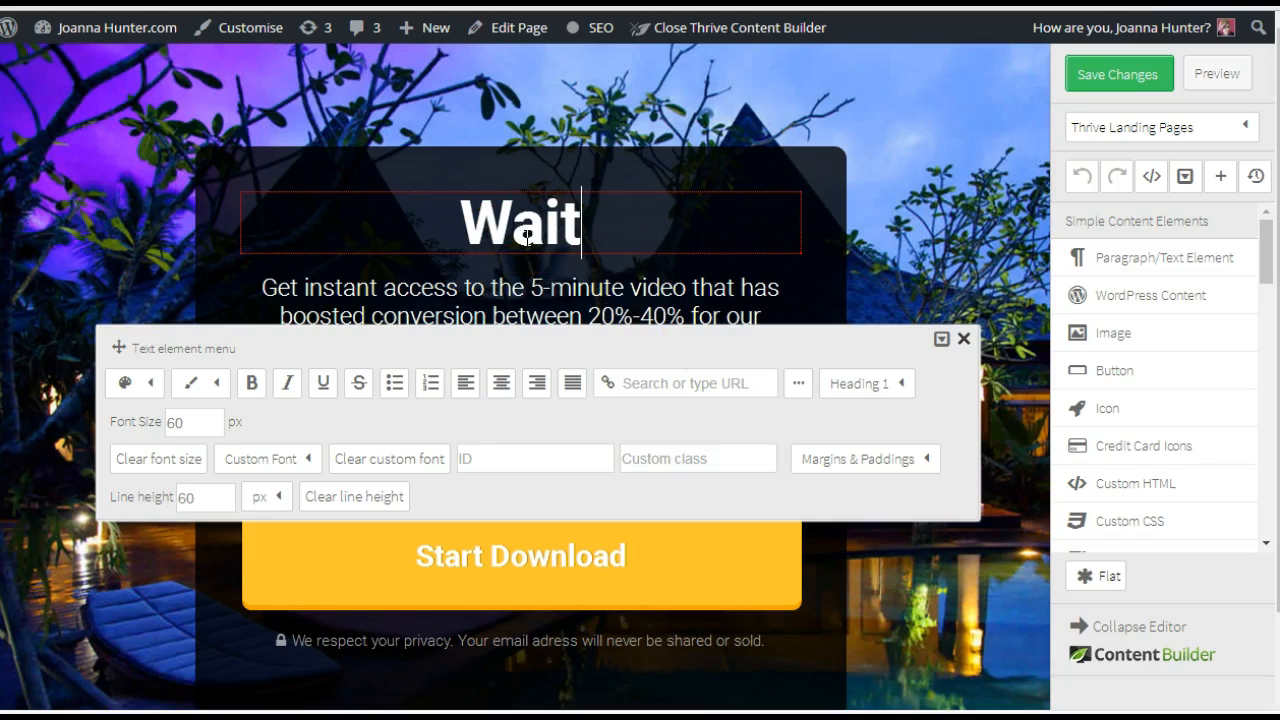
pyautogui.write(' L')
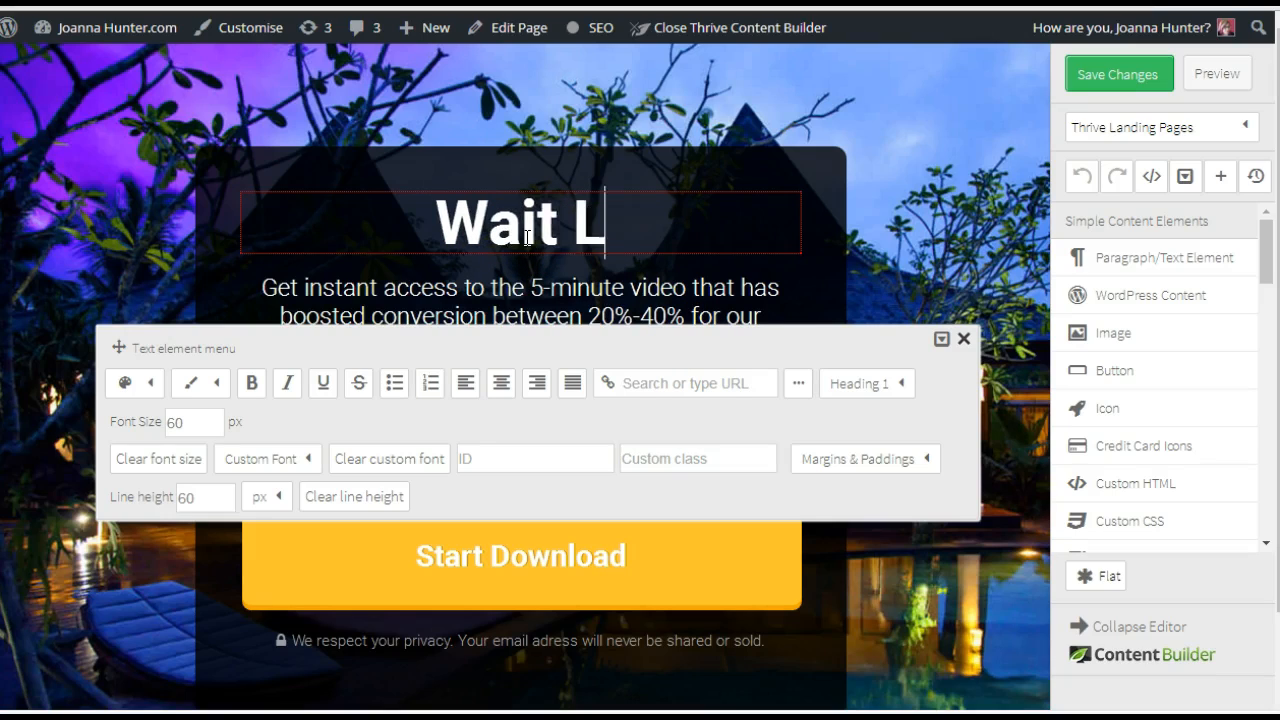
pyautogui.write('ist For')
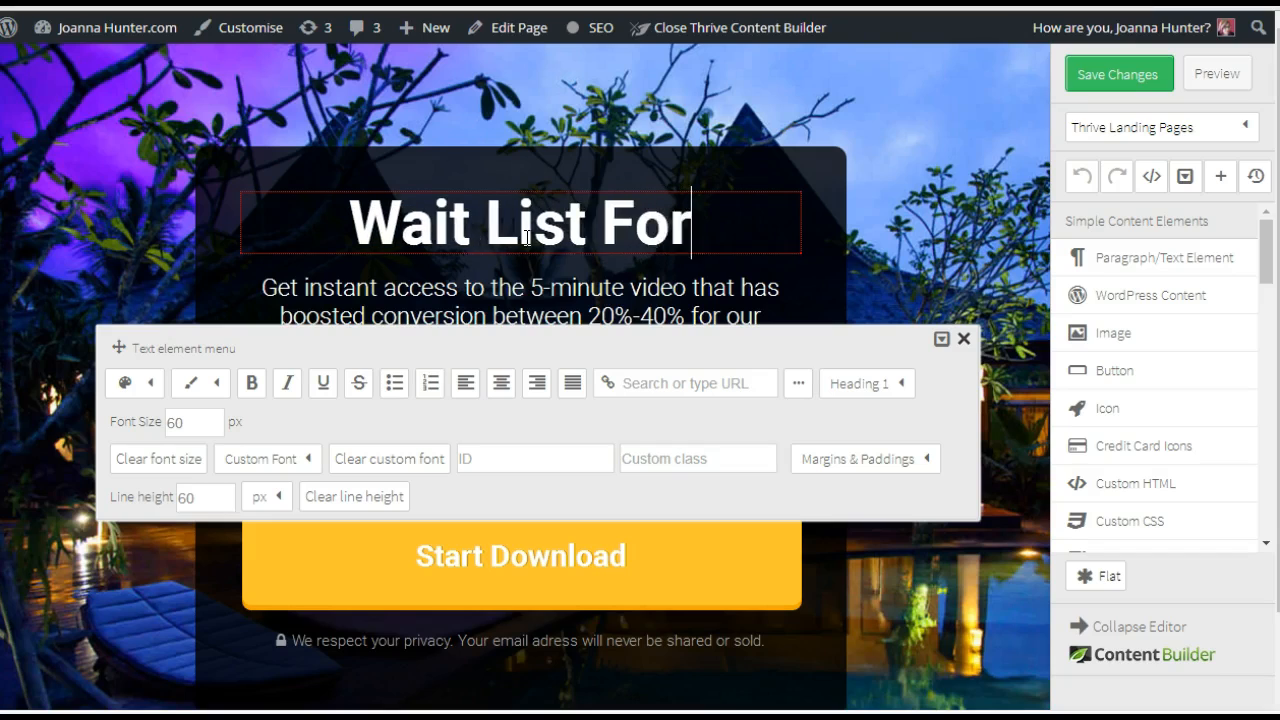
pyautogui.write(' Bali')
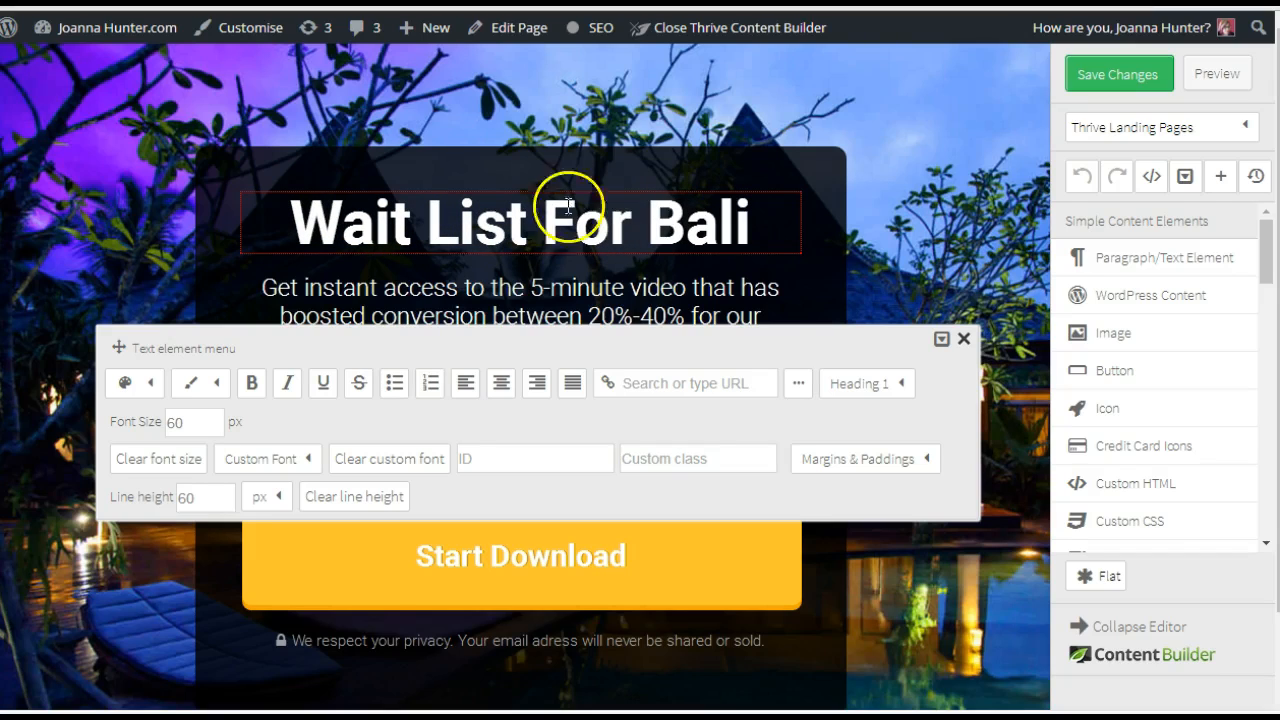
pyautogui.click(966, 338)
# Add an image element above the headline and insert the gold logo JH-DW-Gold.png from the media library.
pyautogui.click(1105, 337)
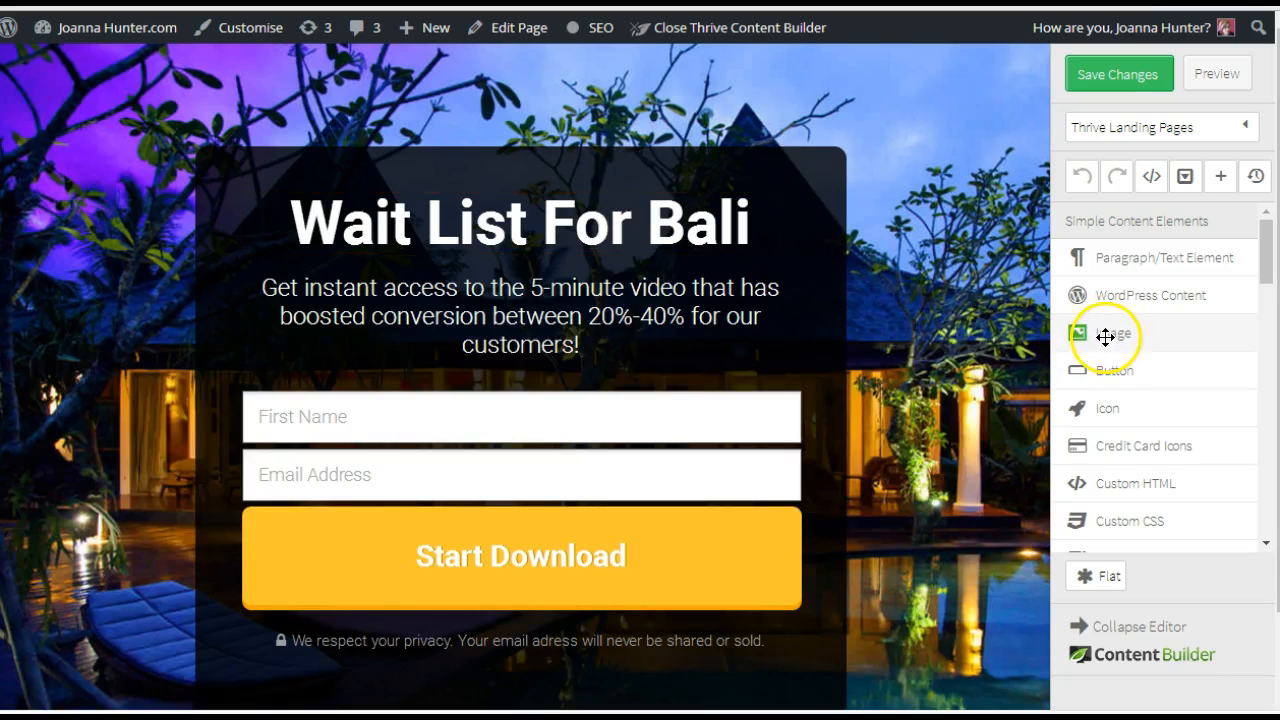
pyautogui.moveTo(1105, 337); pyautogui.dragTo(538, 200)
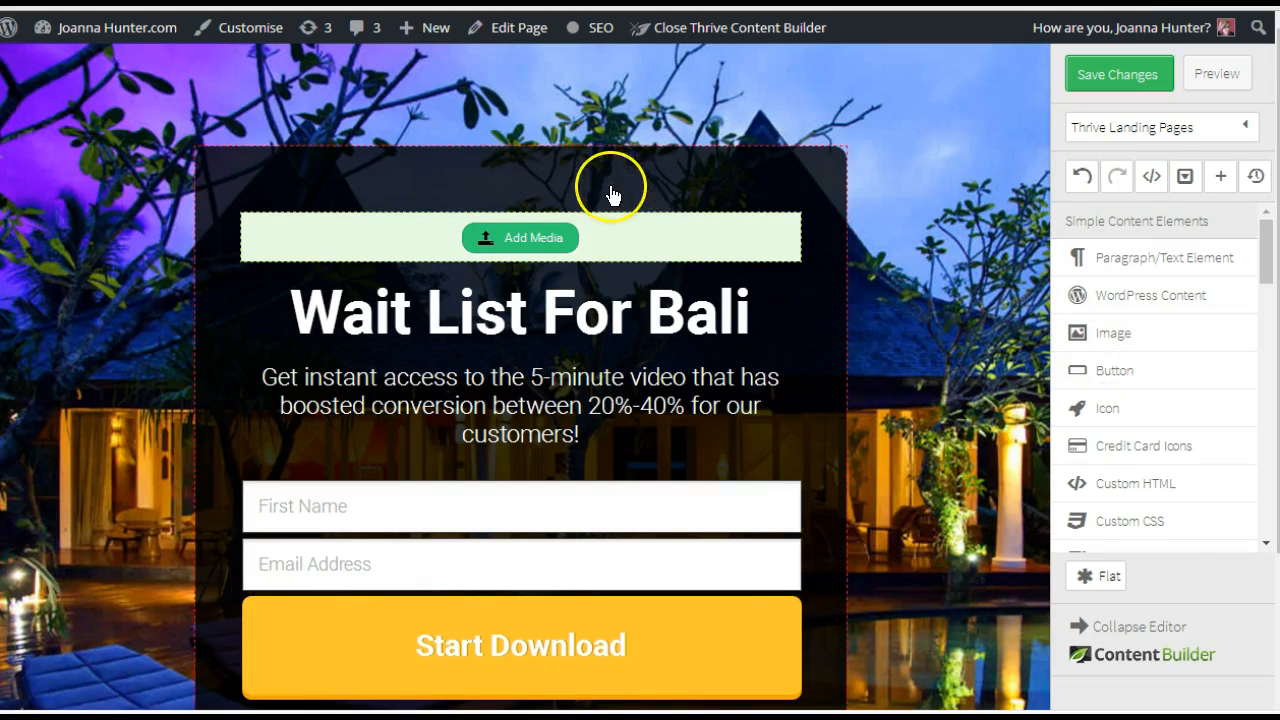
pyautogui.click(519, 239)
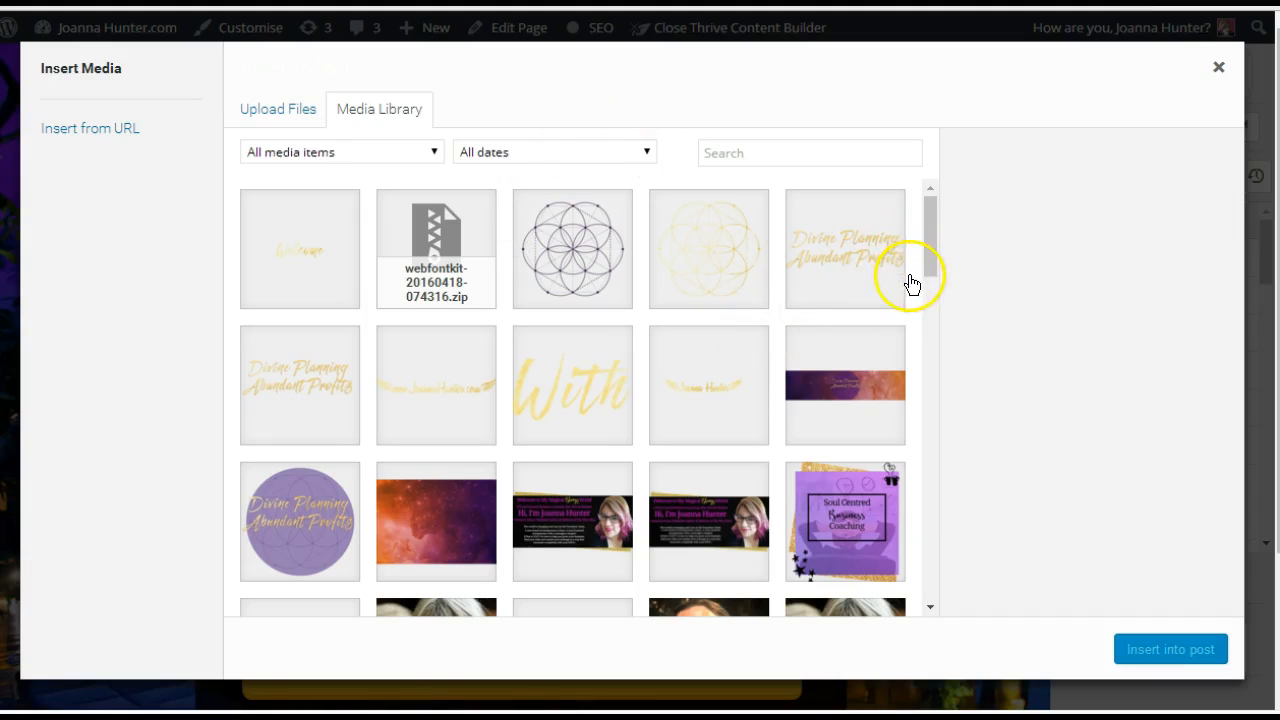
pyautogui.click(697, 388)
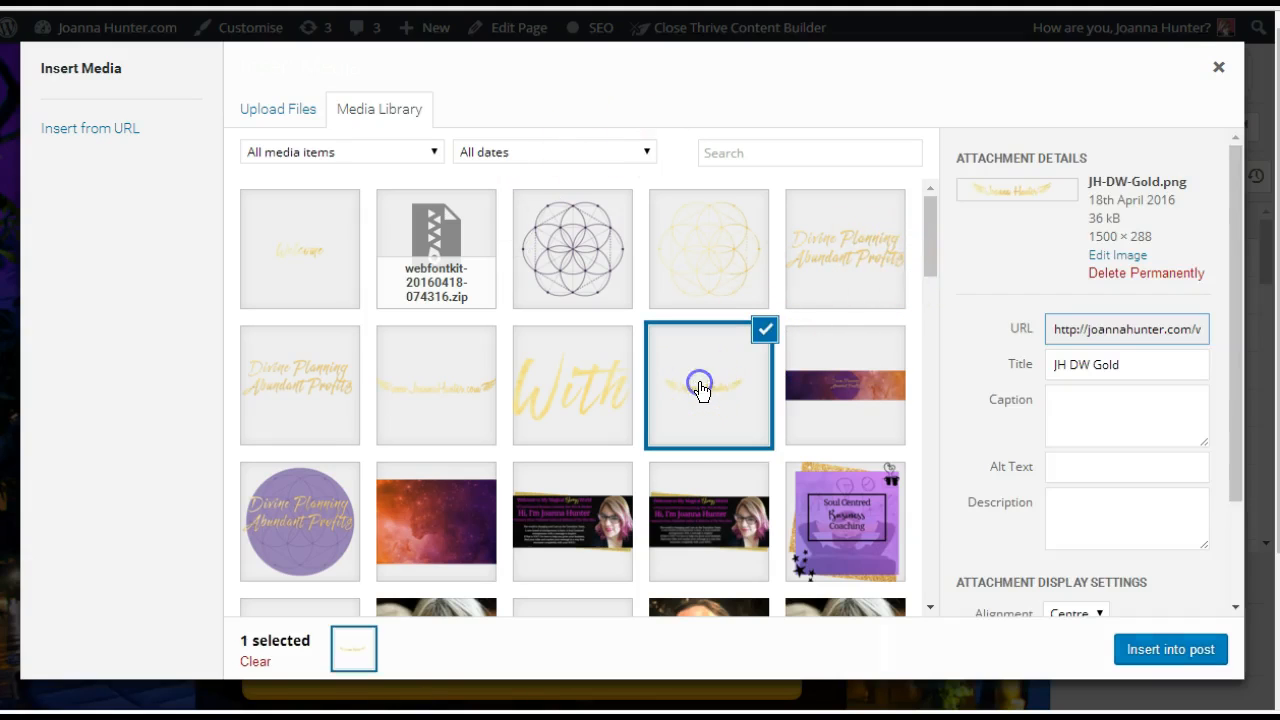
pyautogui.click(1150, 648)
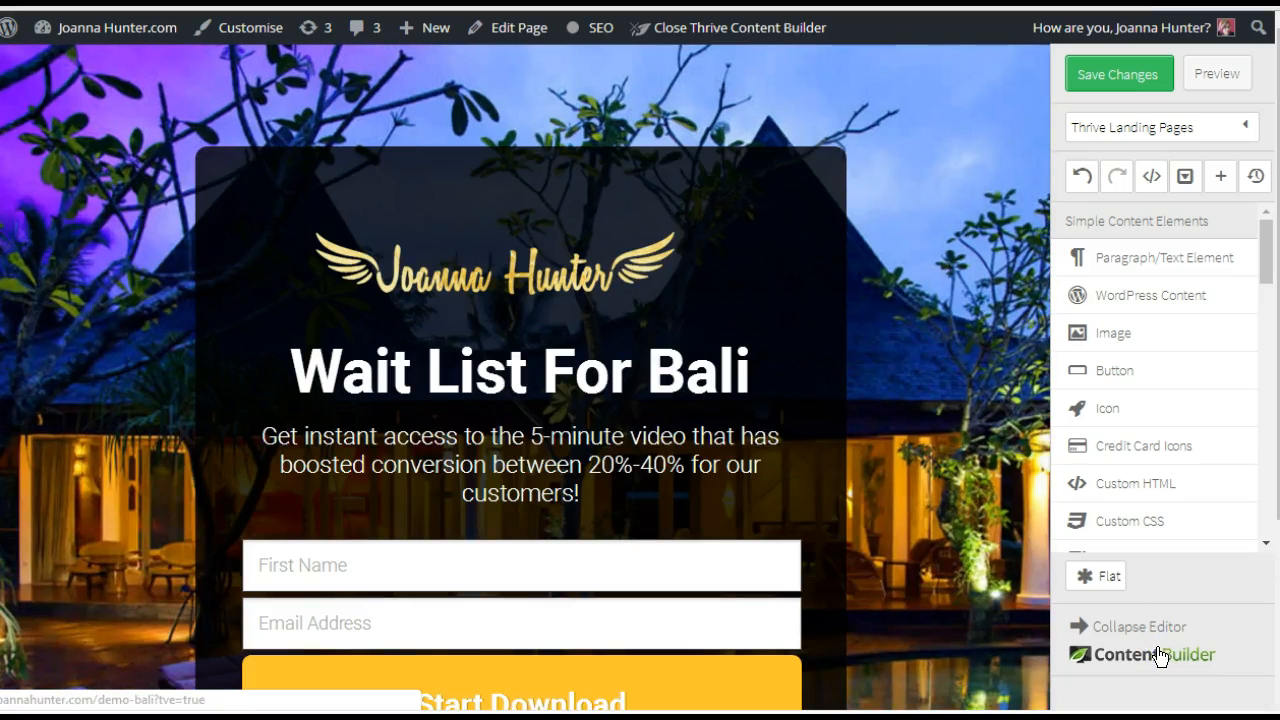
# Reduce the logo image size to 415 px and centre it above the headline.
pyautogui.click(598, 248)
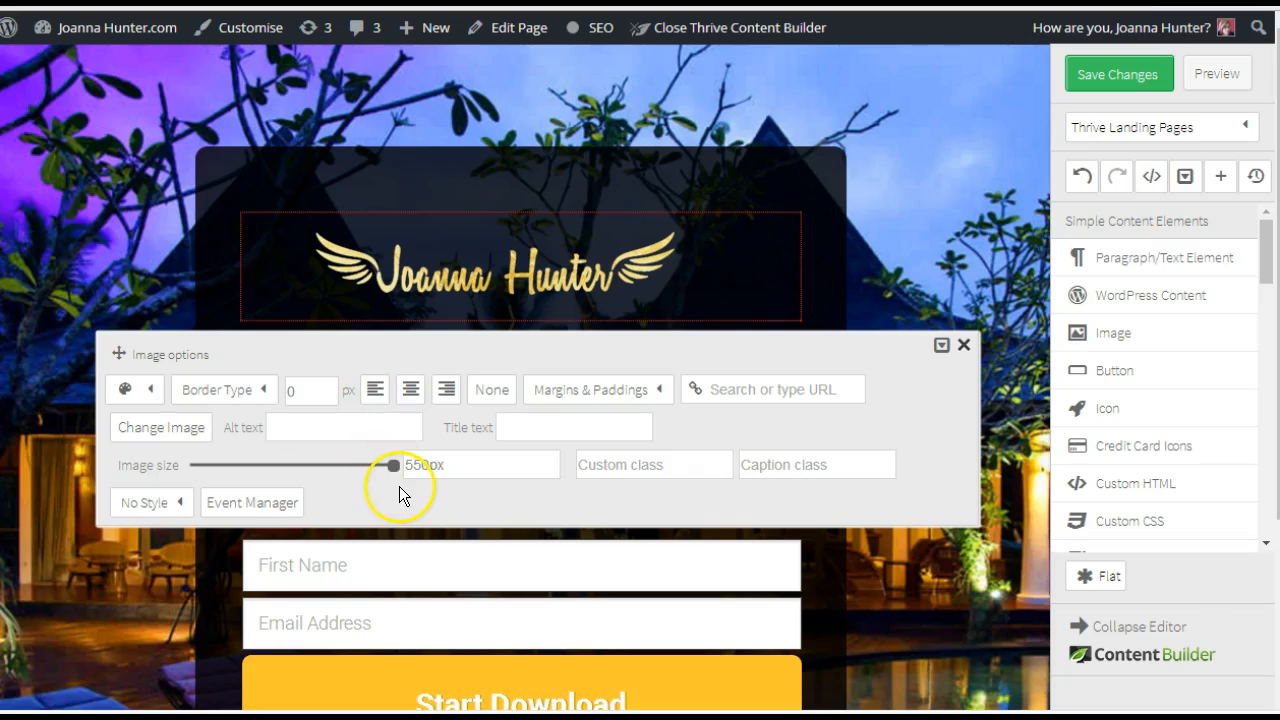
pyautogui.moveTo(394, 466); pyautogui.dragTo(343, 467)
pyautogui.click(410, 389)
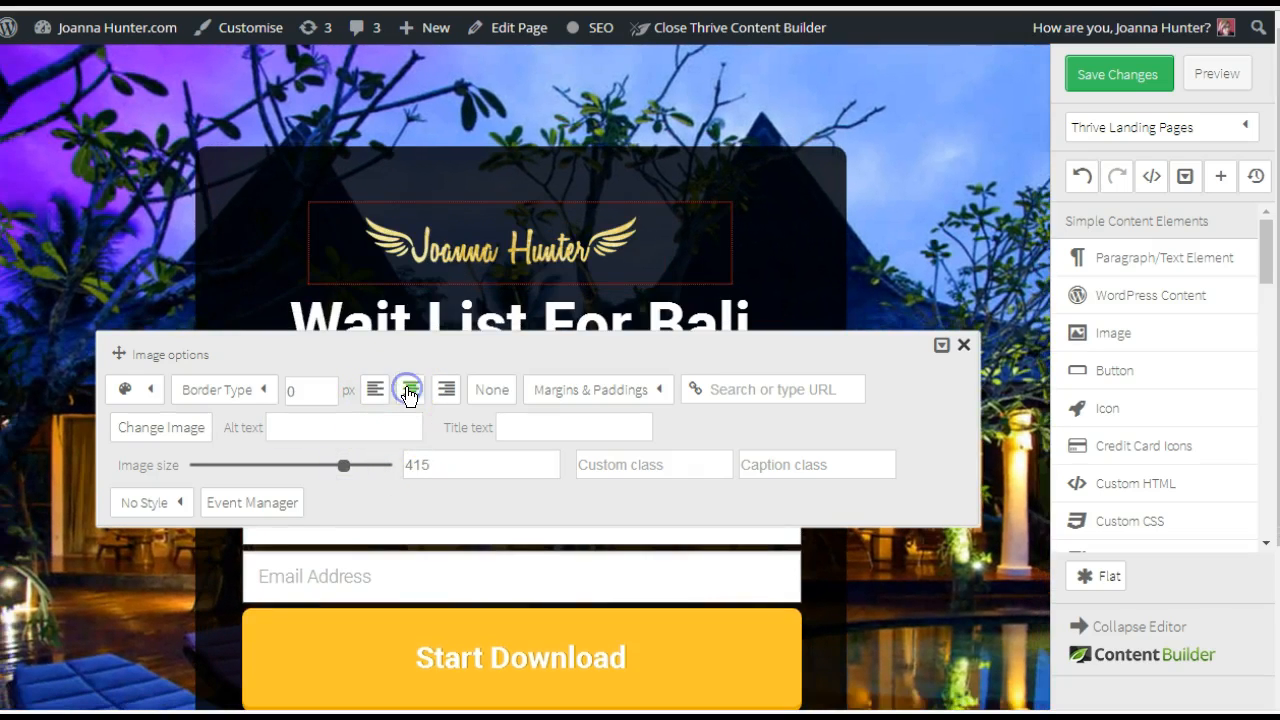
pyautogui.click(783, 213)
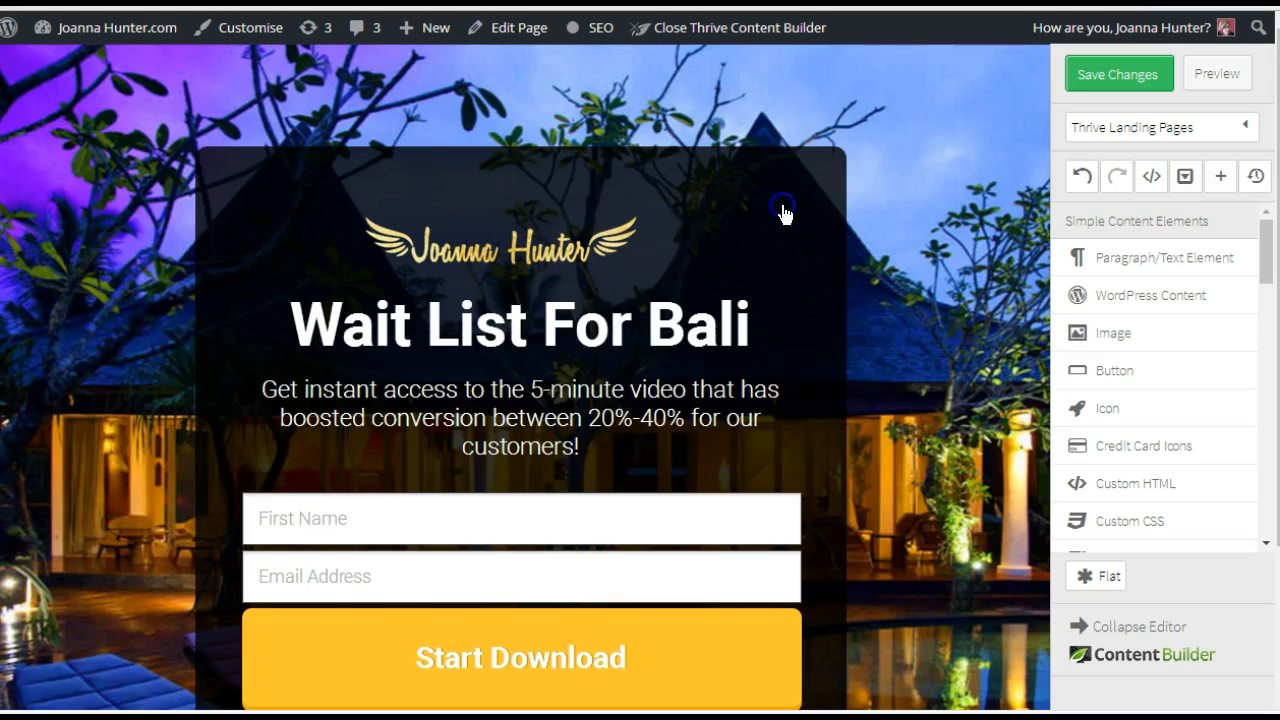
# Replace the paragraph below the headline with "Get on my waiting list for Get Selfish- The Revolution".
pyautogui.click(631, 406)
pyautogui.click(586, 445)
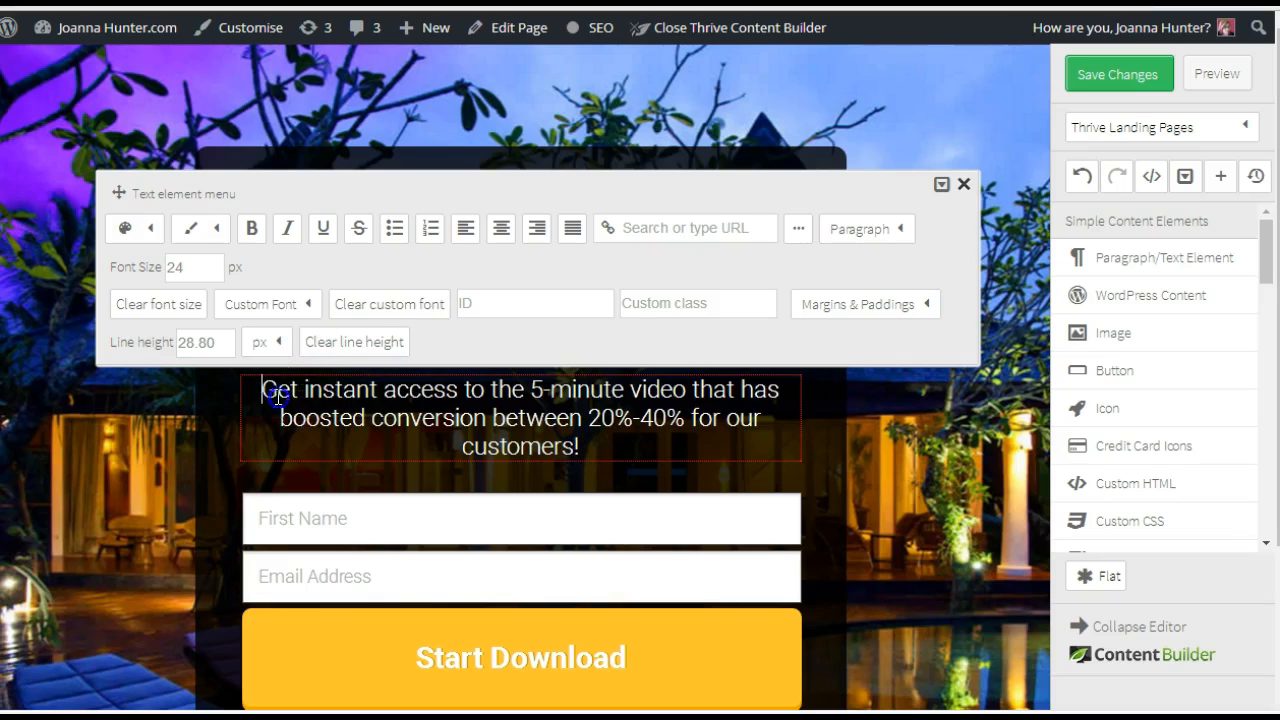
pyautogui.moveTo(265, 397); pyautogui.dragTo(585, 446)
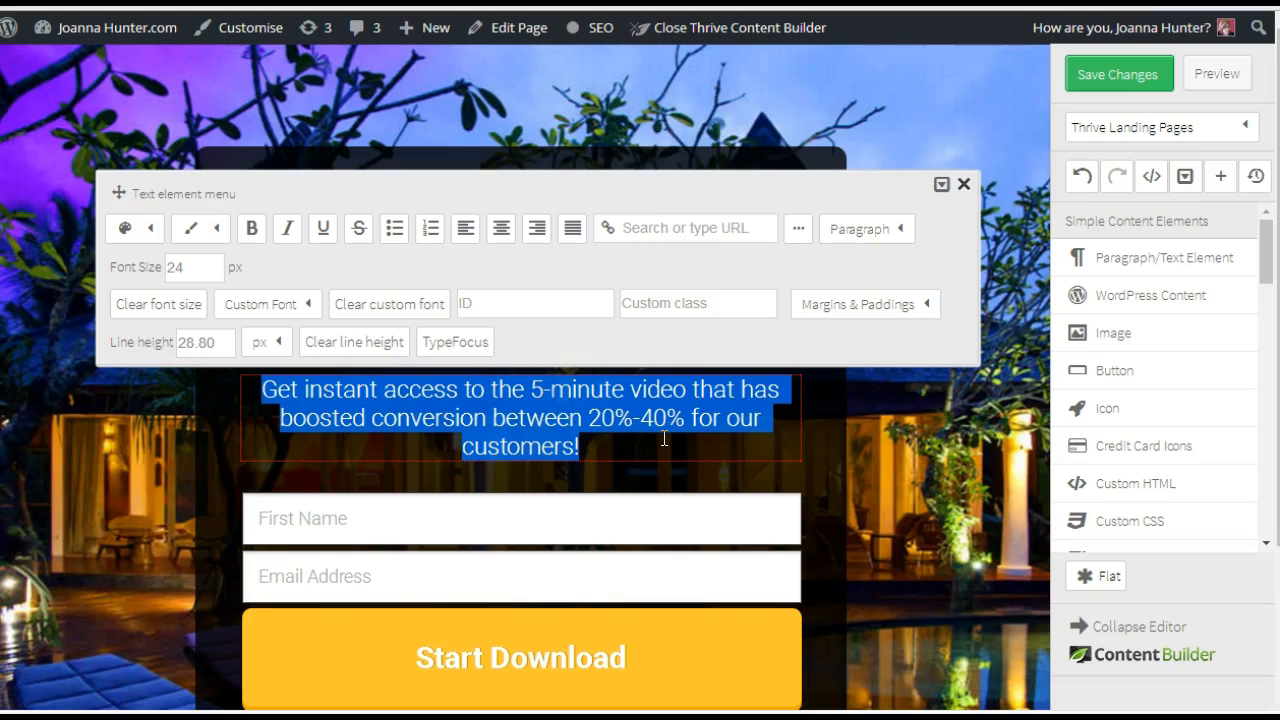
pyautogui.write('Get')
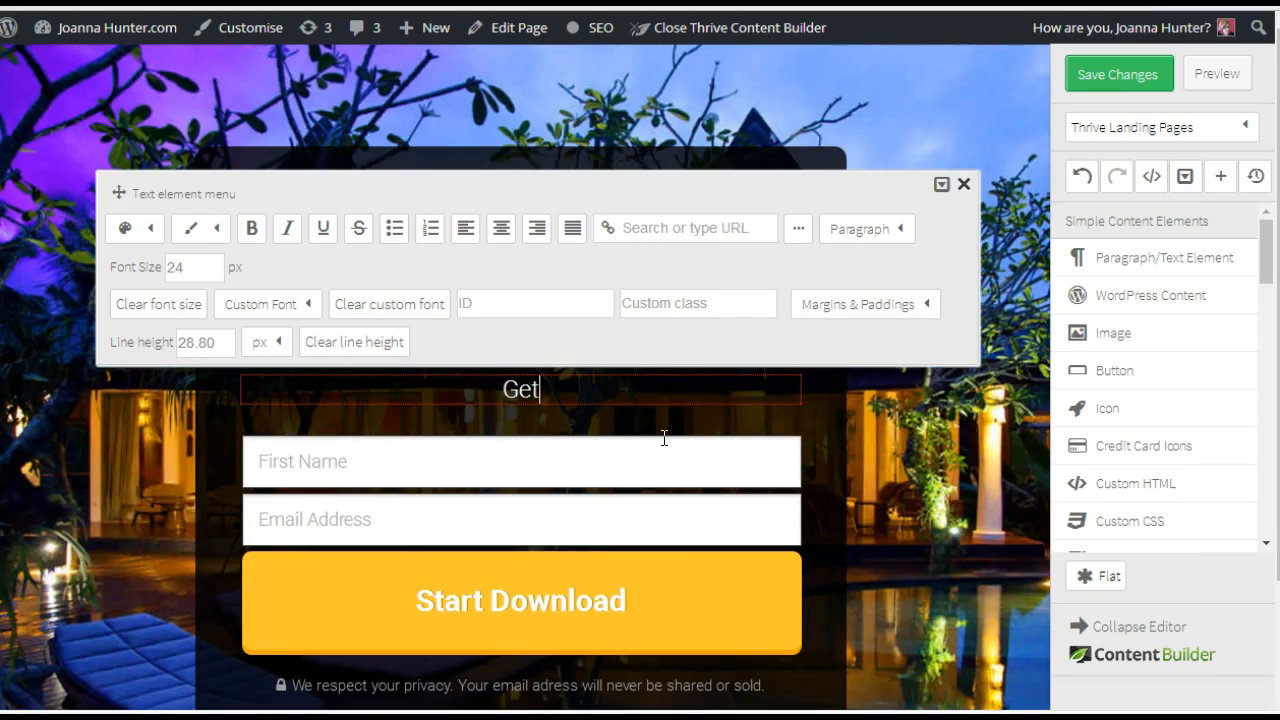
pyautogui.write(' on my w')
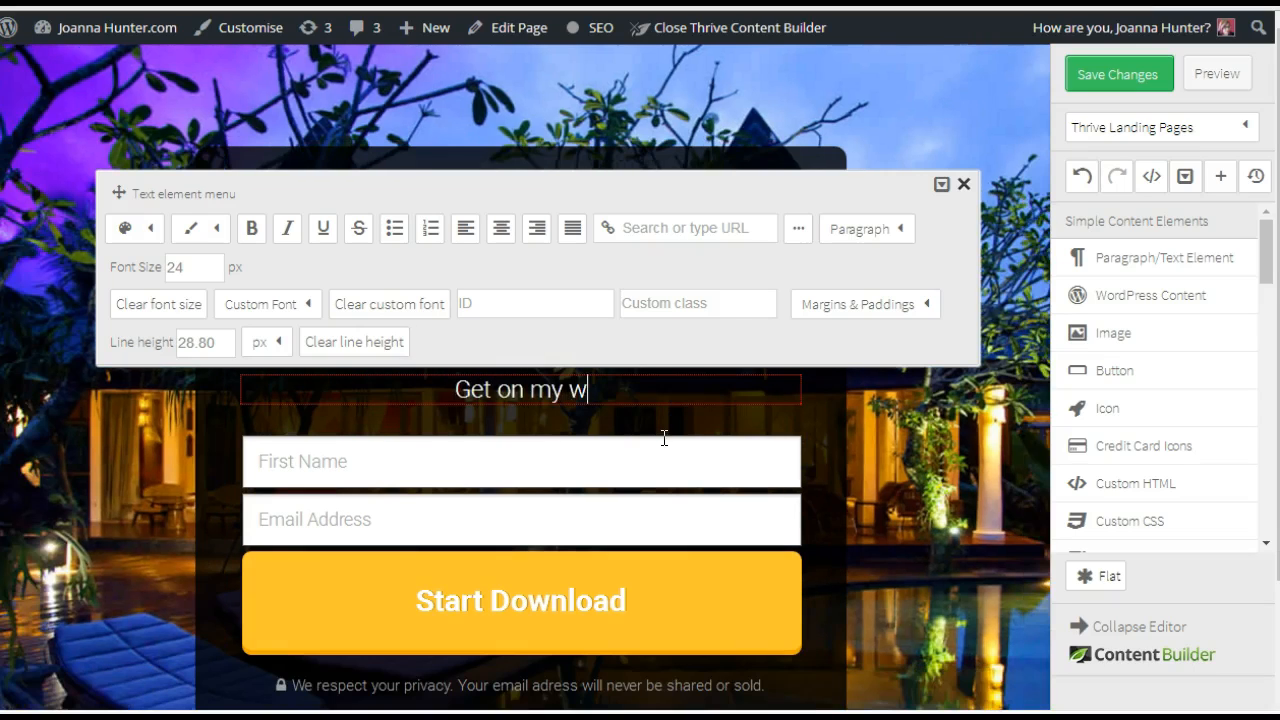
pyautogui.write('aiting list for')
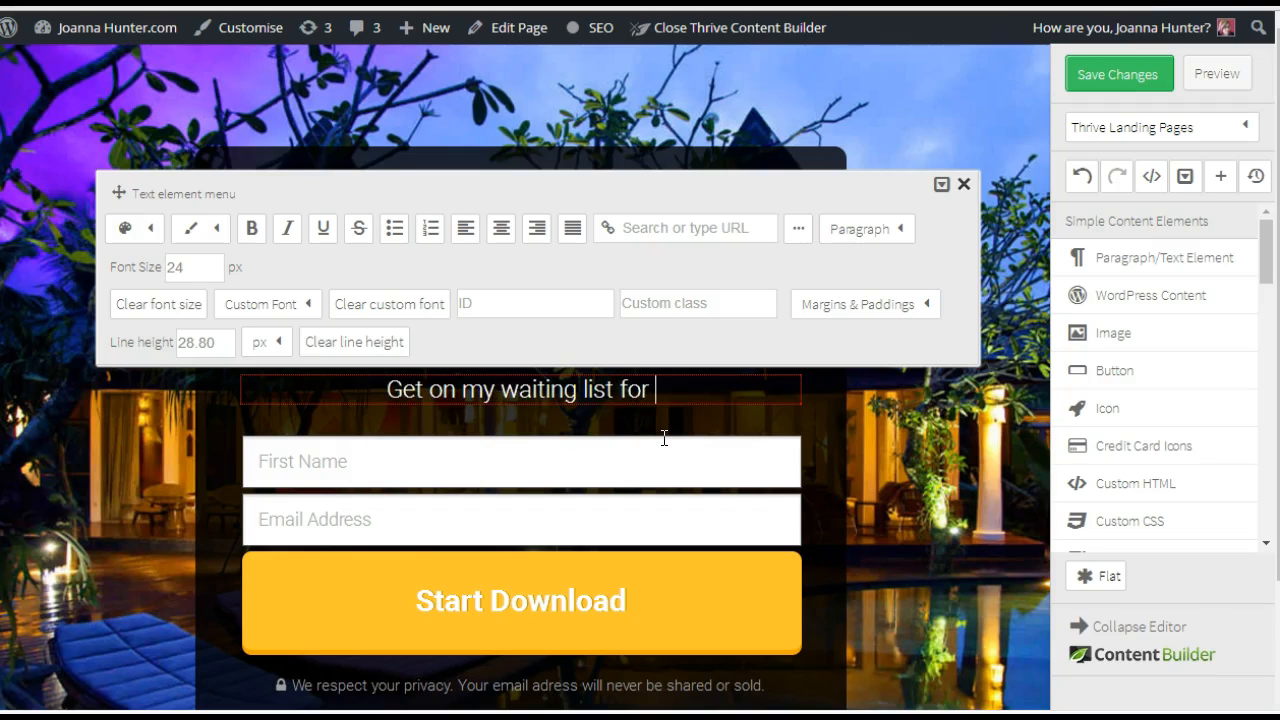
pyautogui.write(' Get Sel')
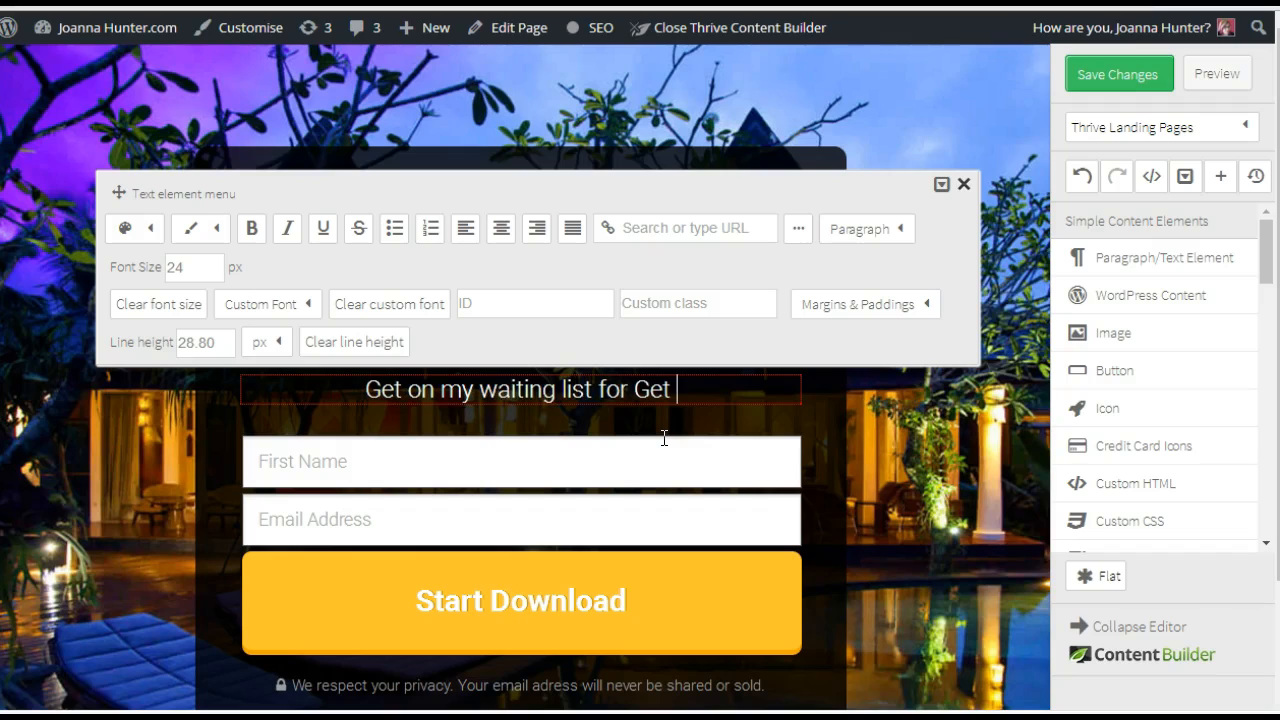
pyautogui.write('fis')
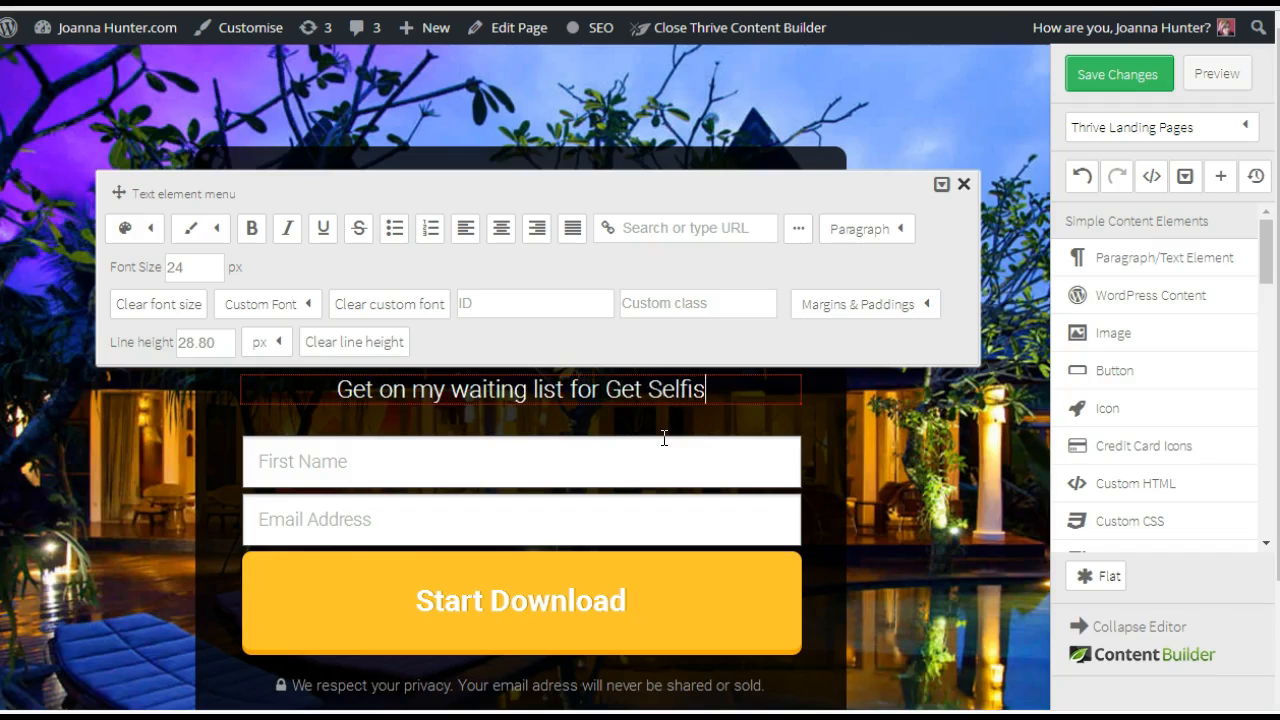
pyautogui.write('h- The ')
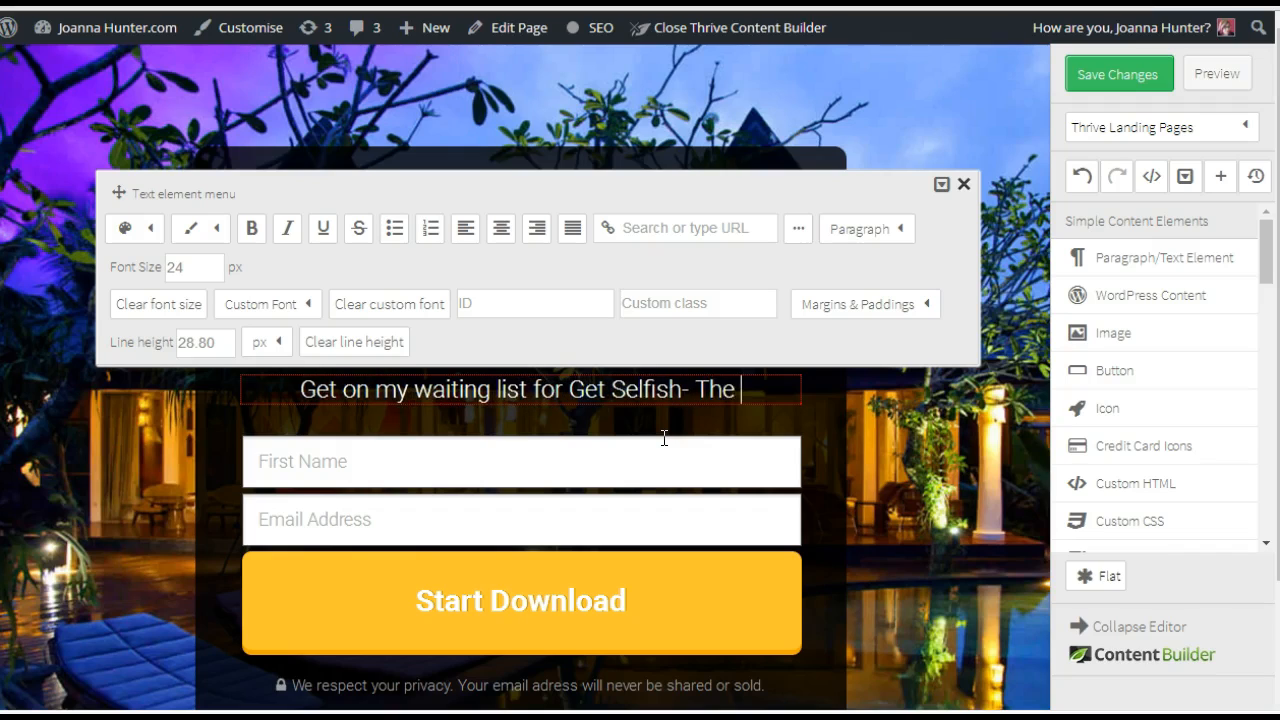
pyautogui.write('Revolution')
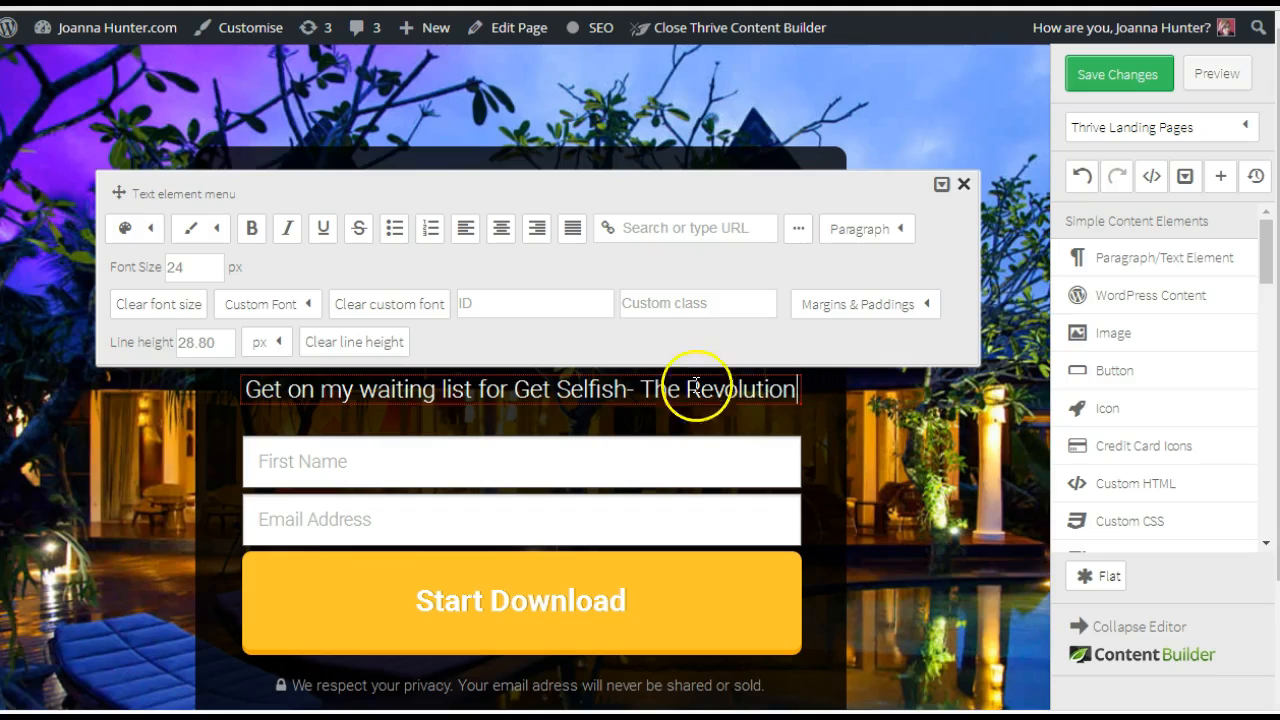
# Make "Get Selfish- The Revolution" bold in the paragraph below the headline and finish editing the text.
pyautogui.moveTo(514, 389); pyautogui.dragTo(806, 403)
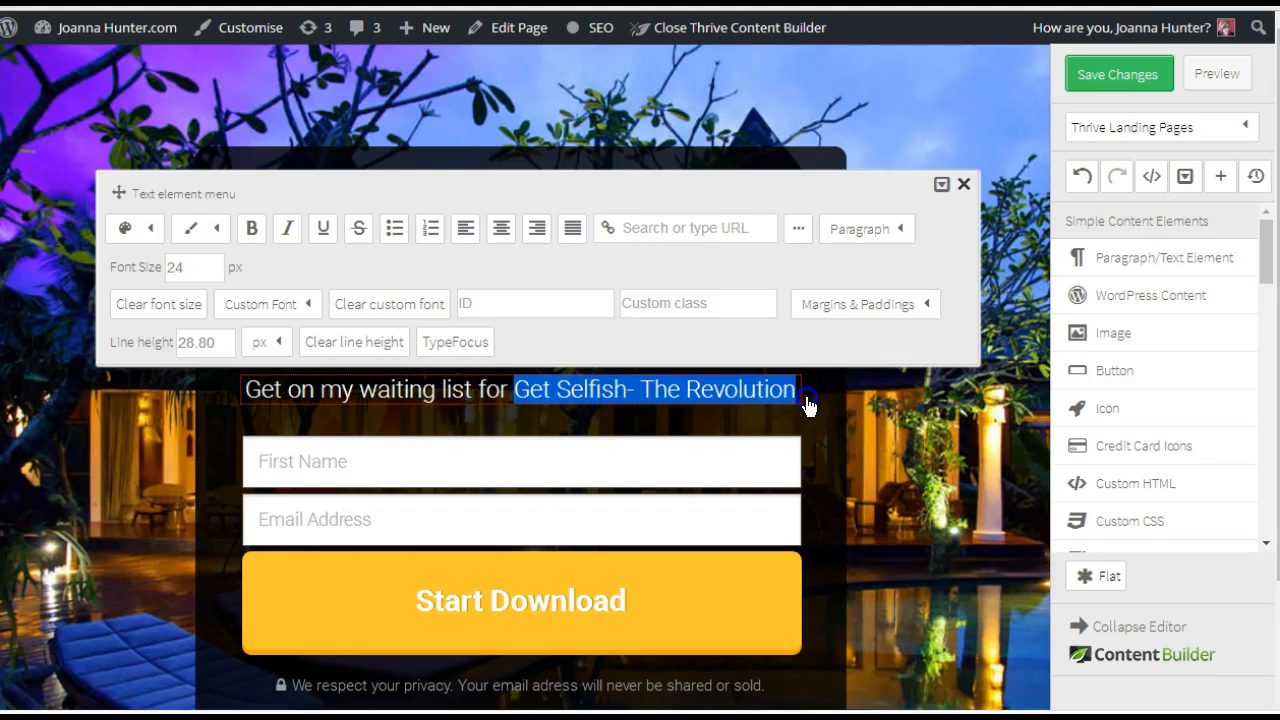
pyautogui.click(252, 229)
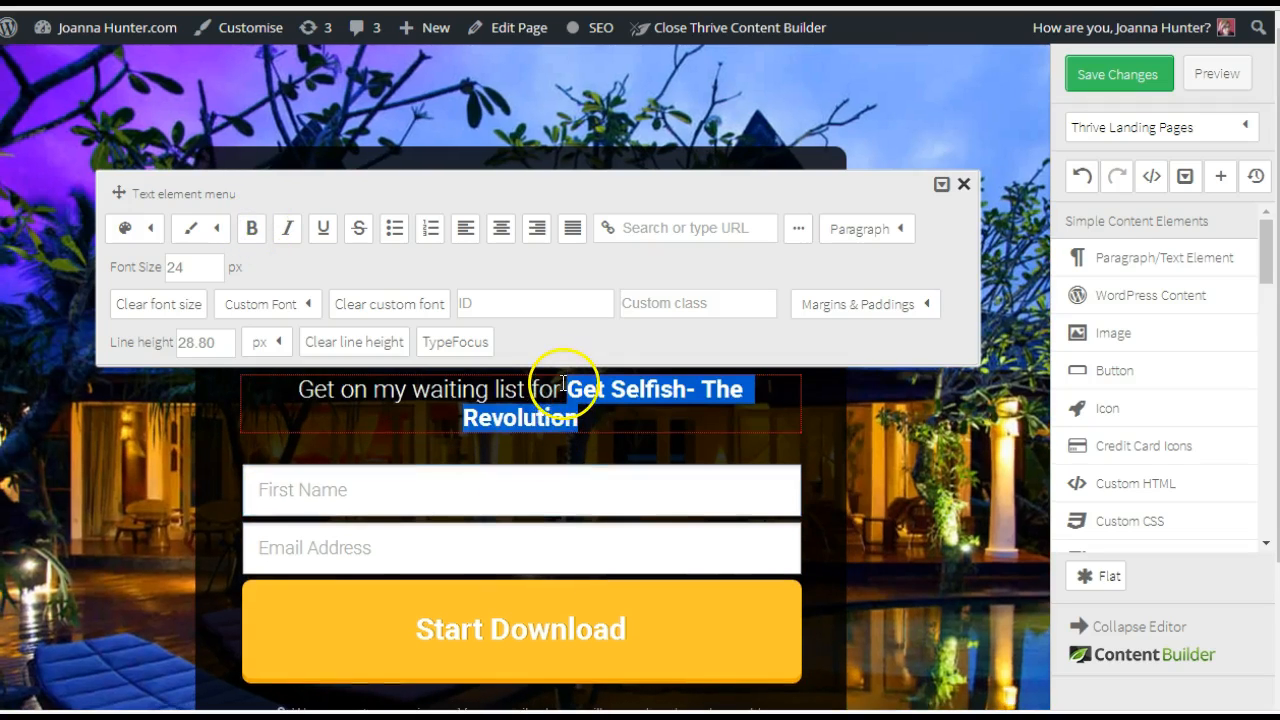
pyautogui.click(578, 428)
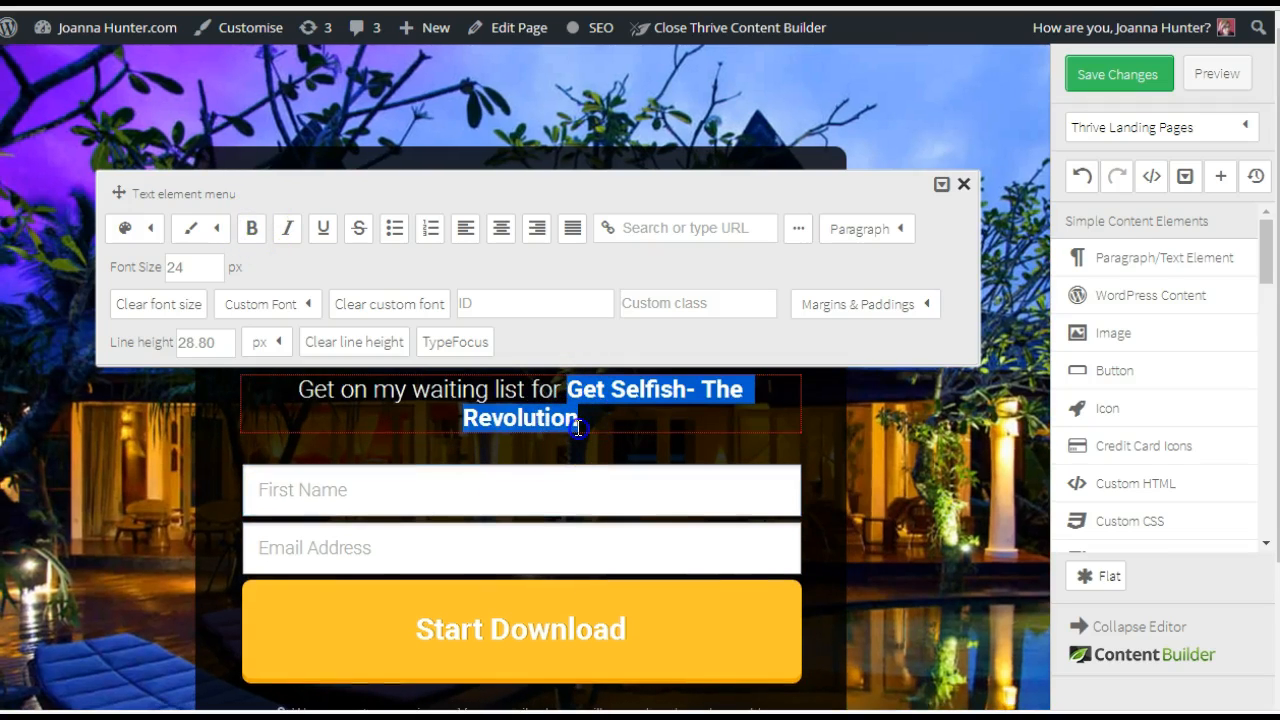
pyautogui.click(810, 462)
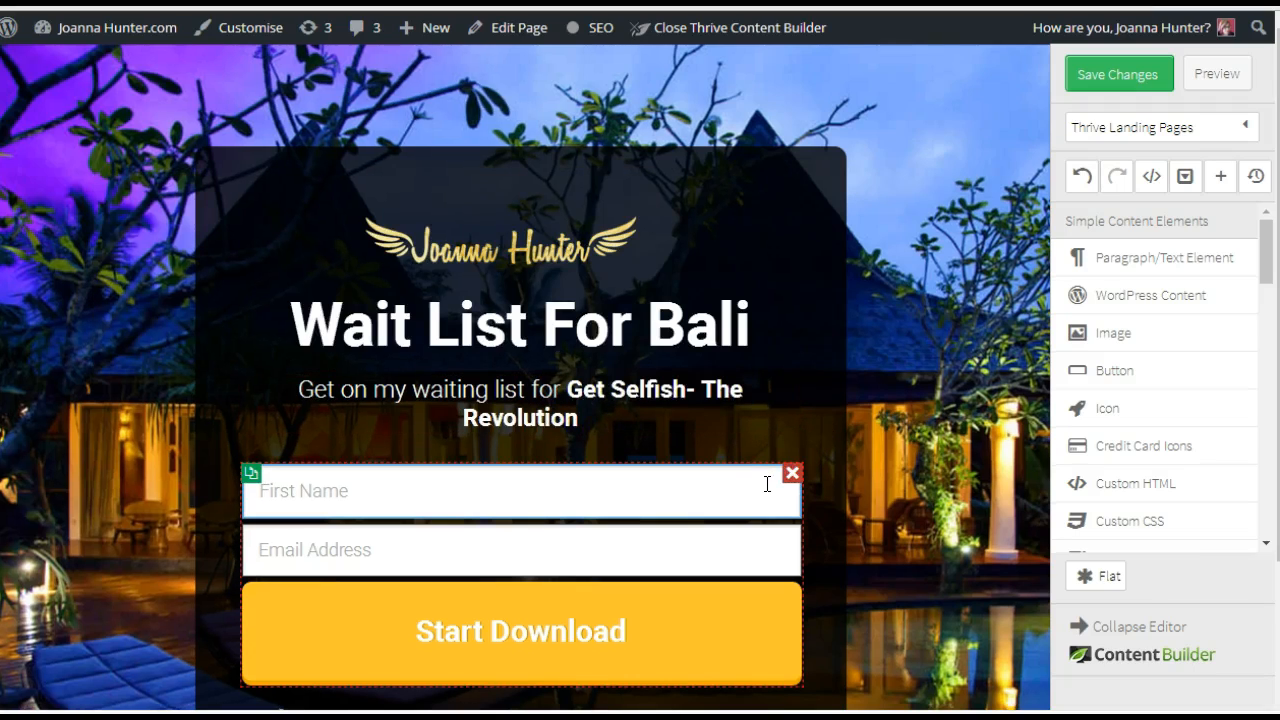
# Set the lead generation form's button background colour to the muted purple #763a82.
pyautogui.click(758, 478)
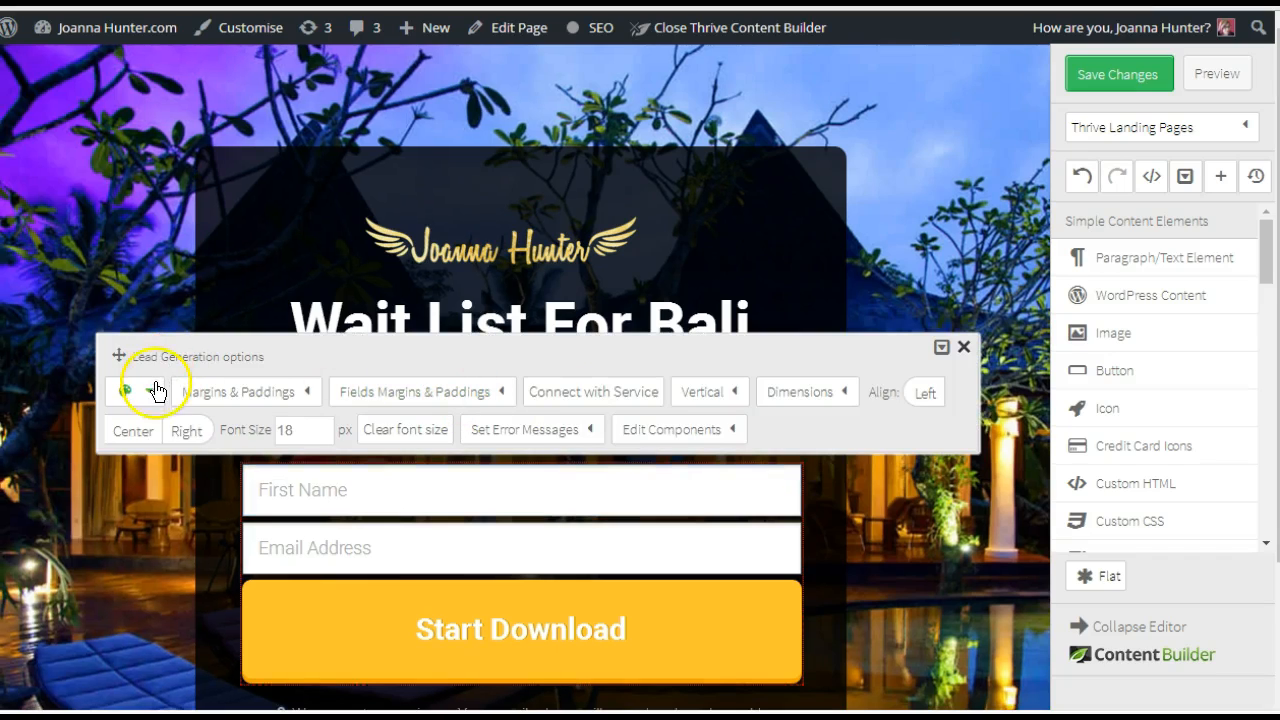
pyautogui.click(153, 392)
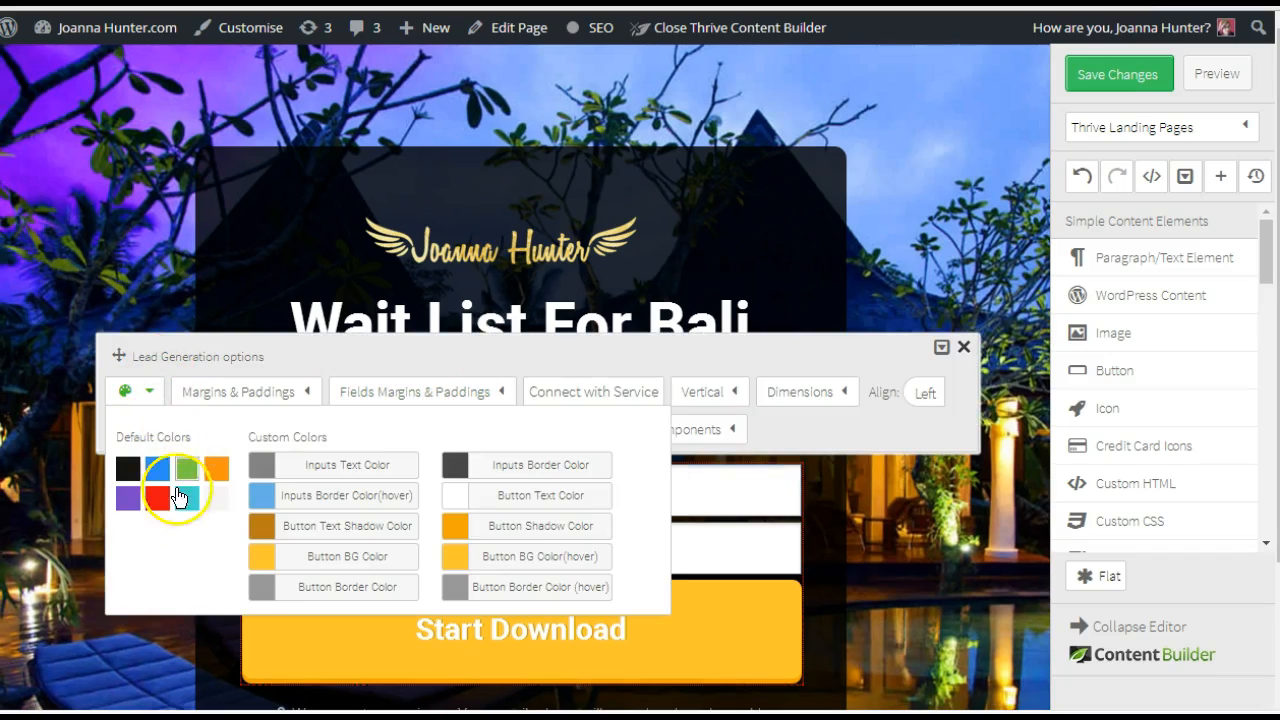
pyautogui.click(310, 567)
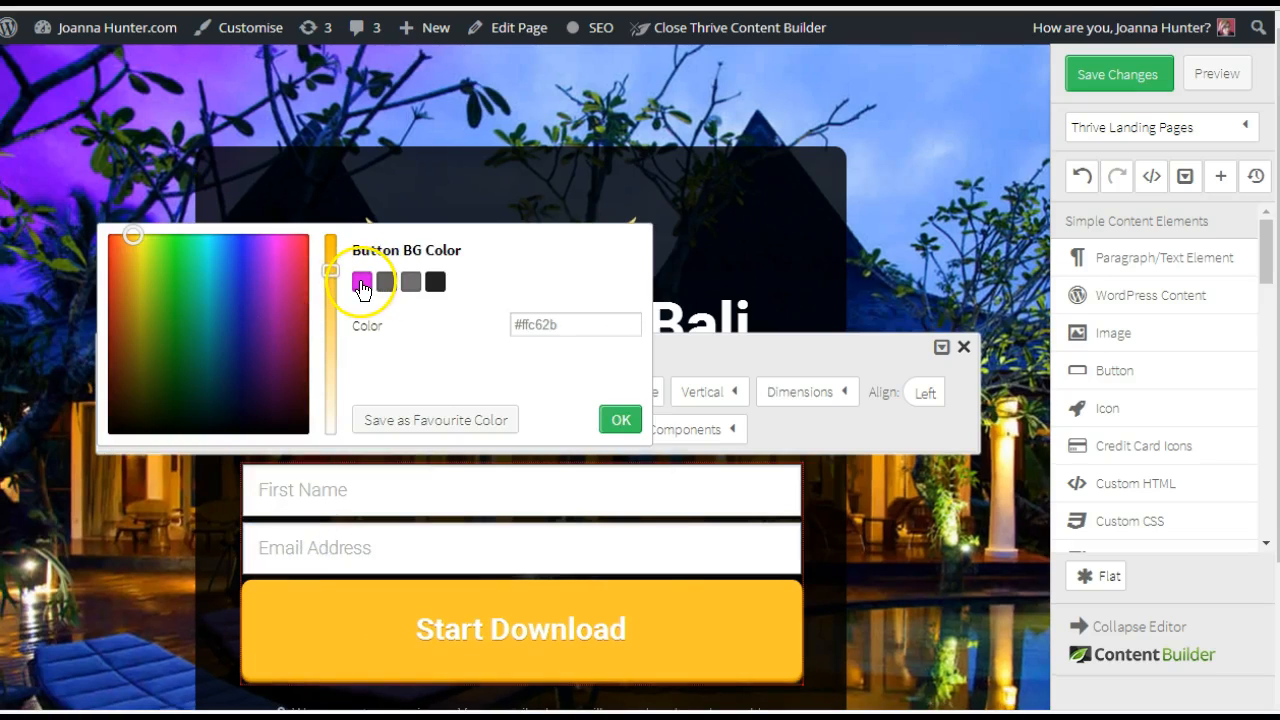
pyautogui.click(271, 317)
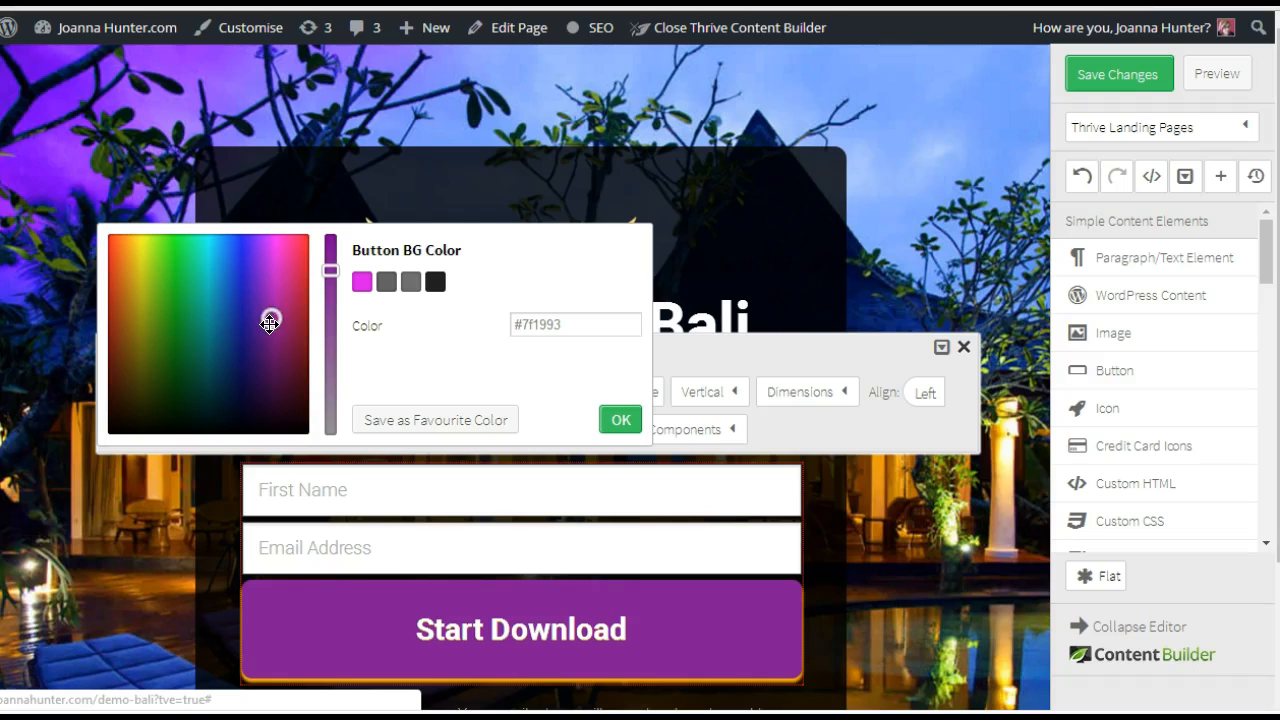
pyautogui.moveTo(269, 328); pyautogui.dragTo(271, 333)
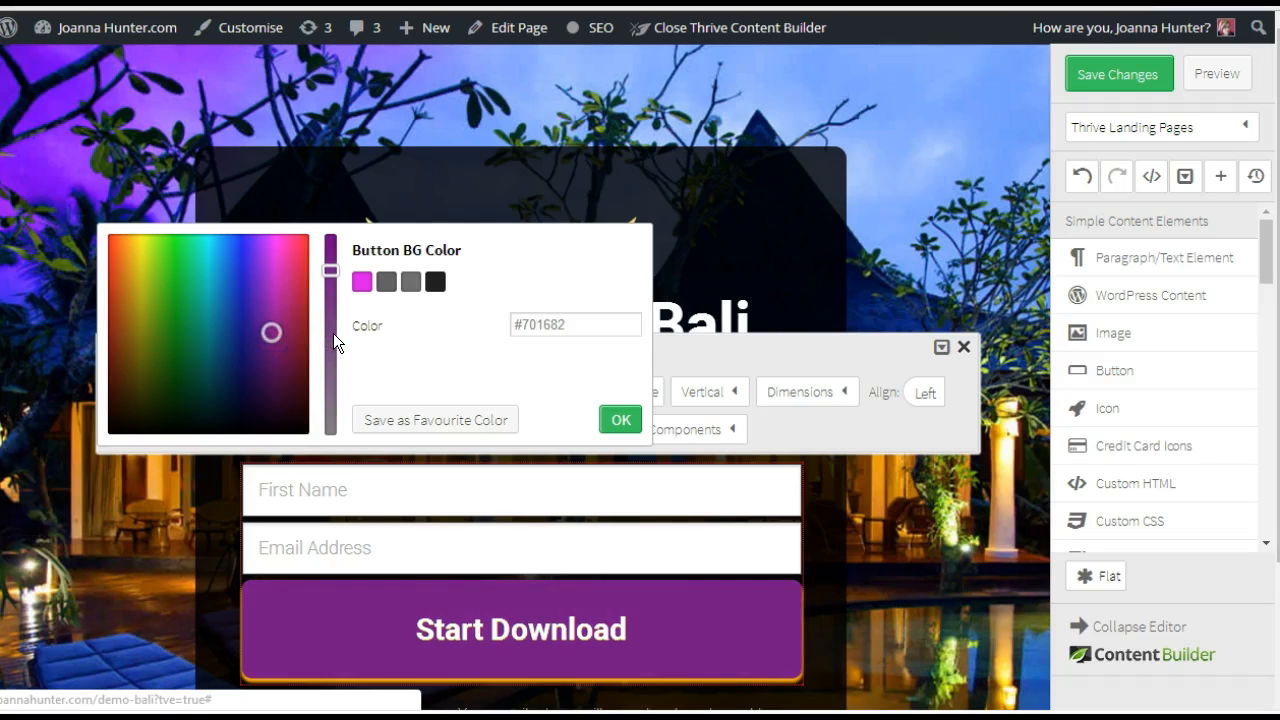
pyautogui.click(333, 333)
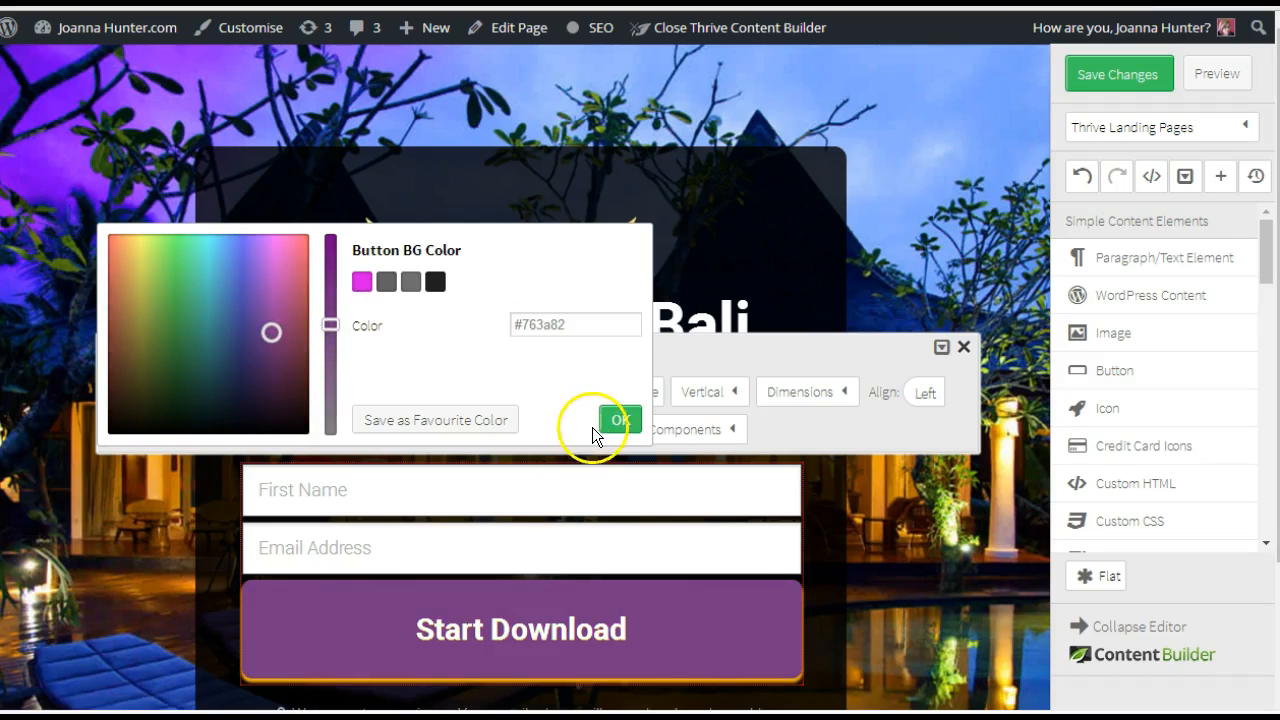
pyautogui.click(621, 422)
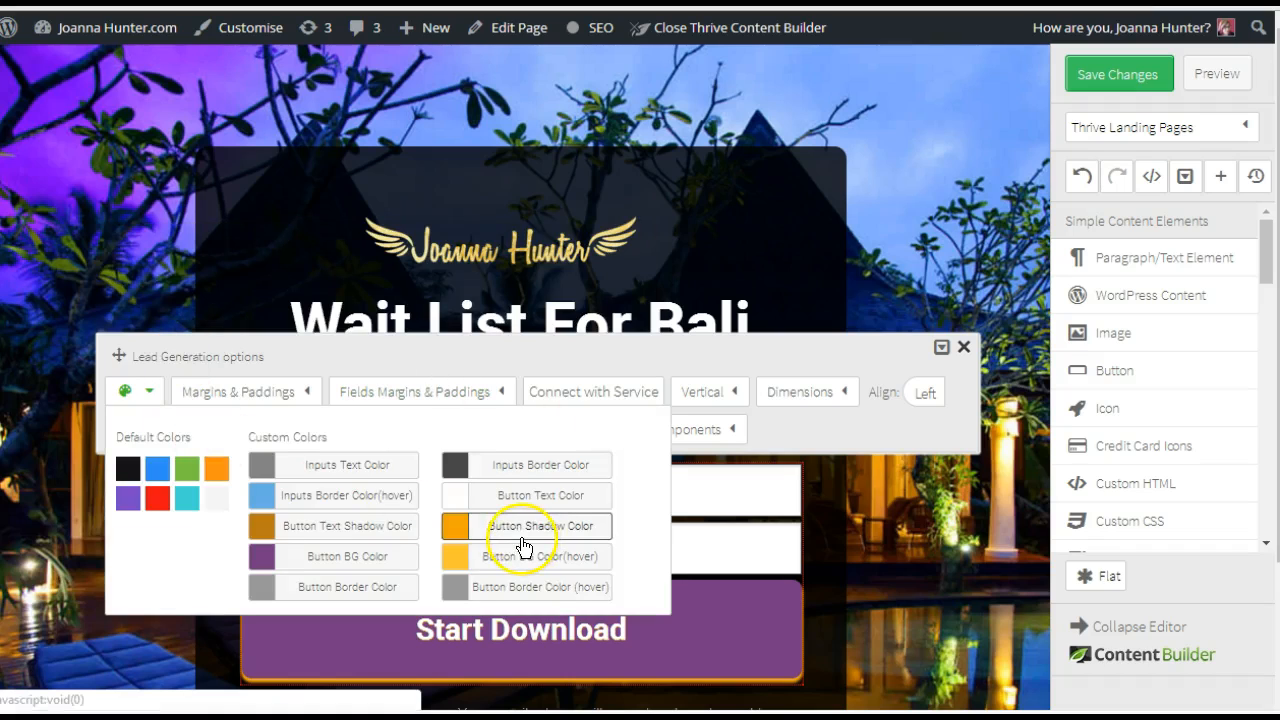
# Set the form's button text shadow colour to the favourite magenta #d914e8 and its button shadow colour to the same magenta at 100 opacity.
pyautogui.click(353, 523)
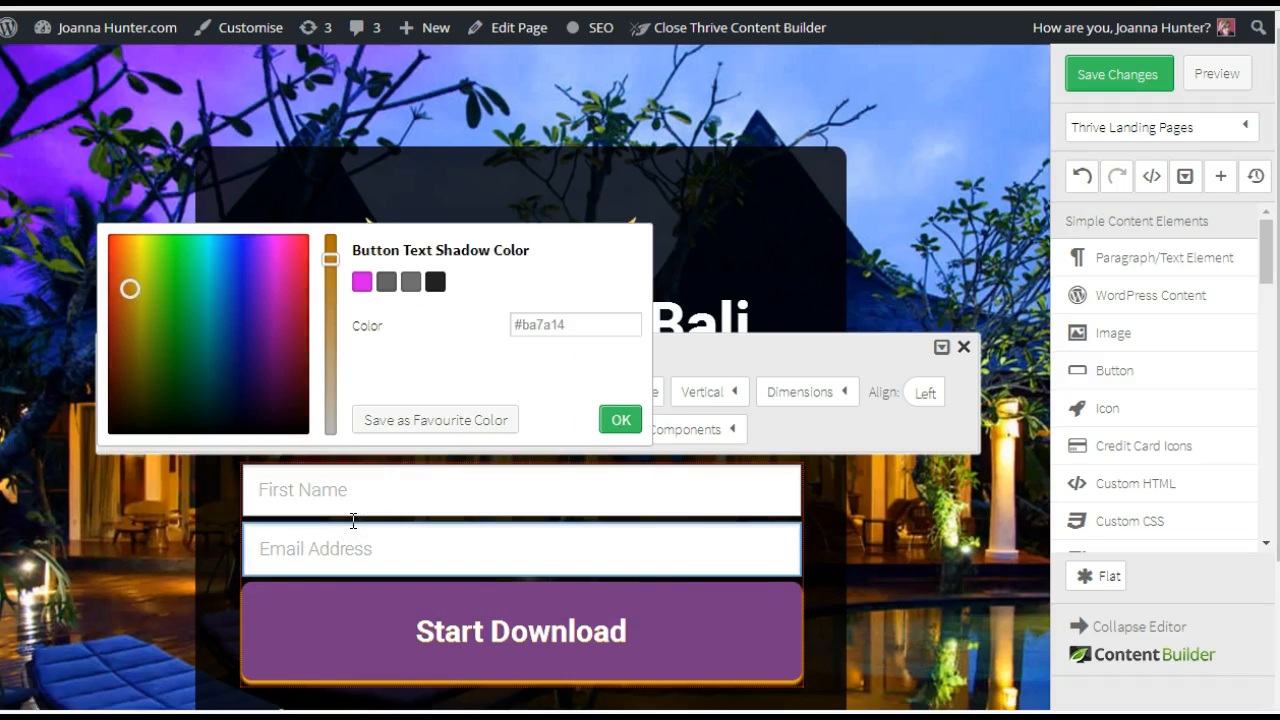
pyautogui.click(362, 283)
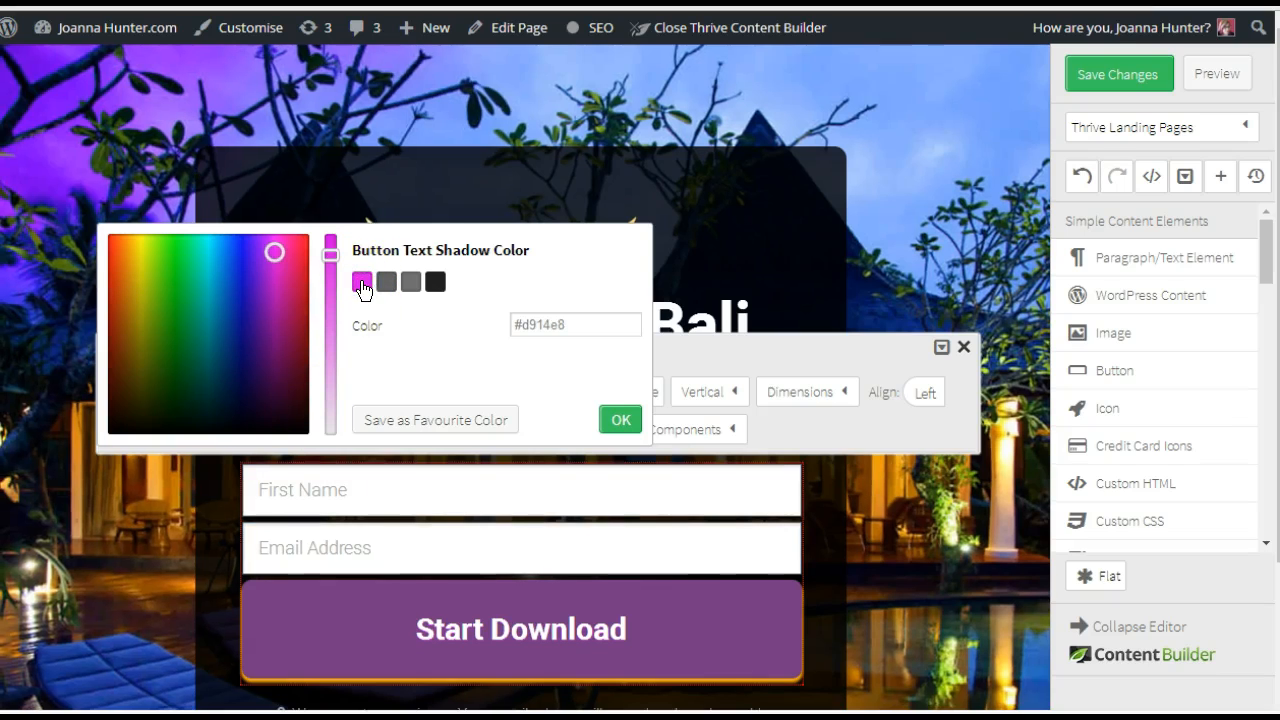
pyautogui.click(620, 421)
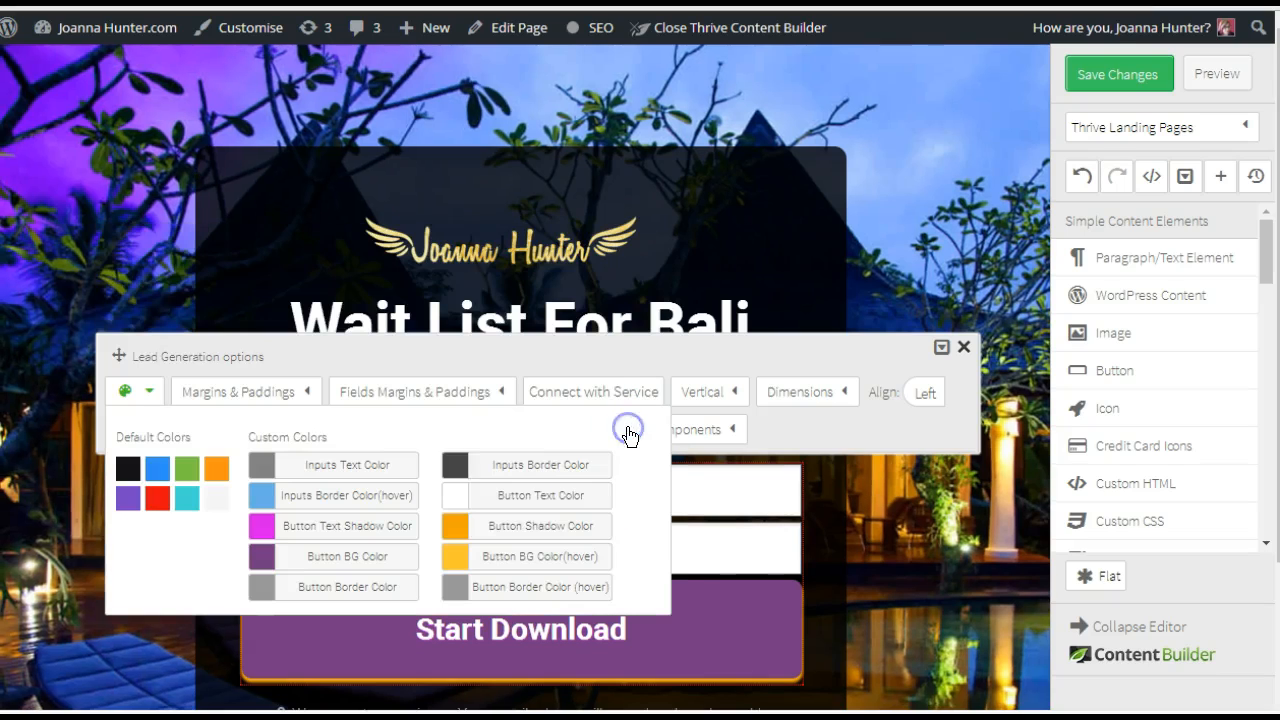
pyautogui.click(488, 541)
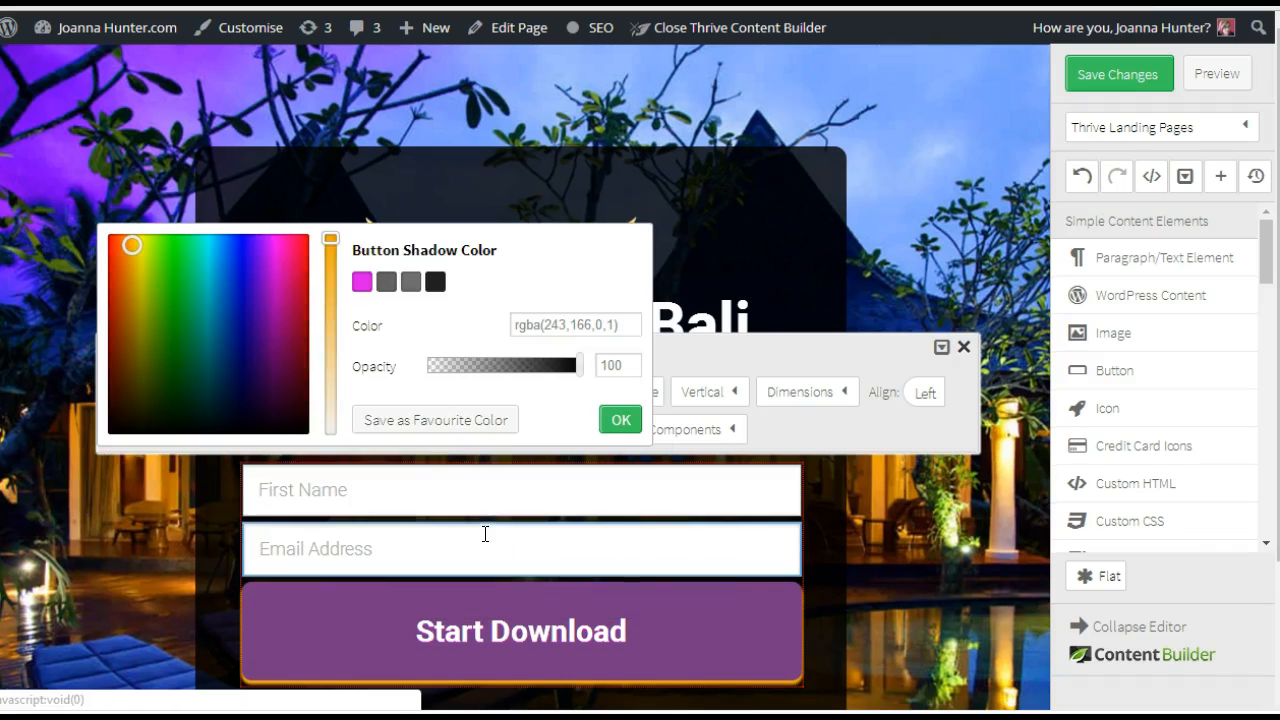
pyautogui.click(362, 283)
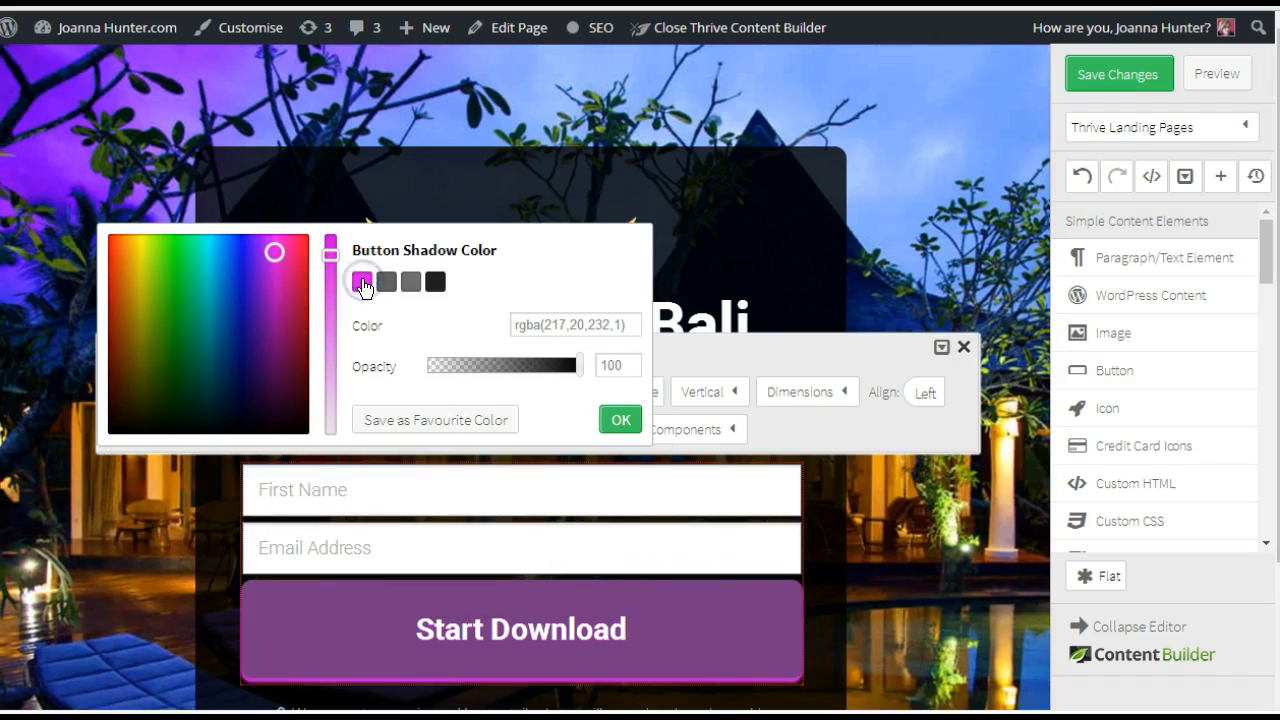
pyautogui.click(621, 420)
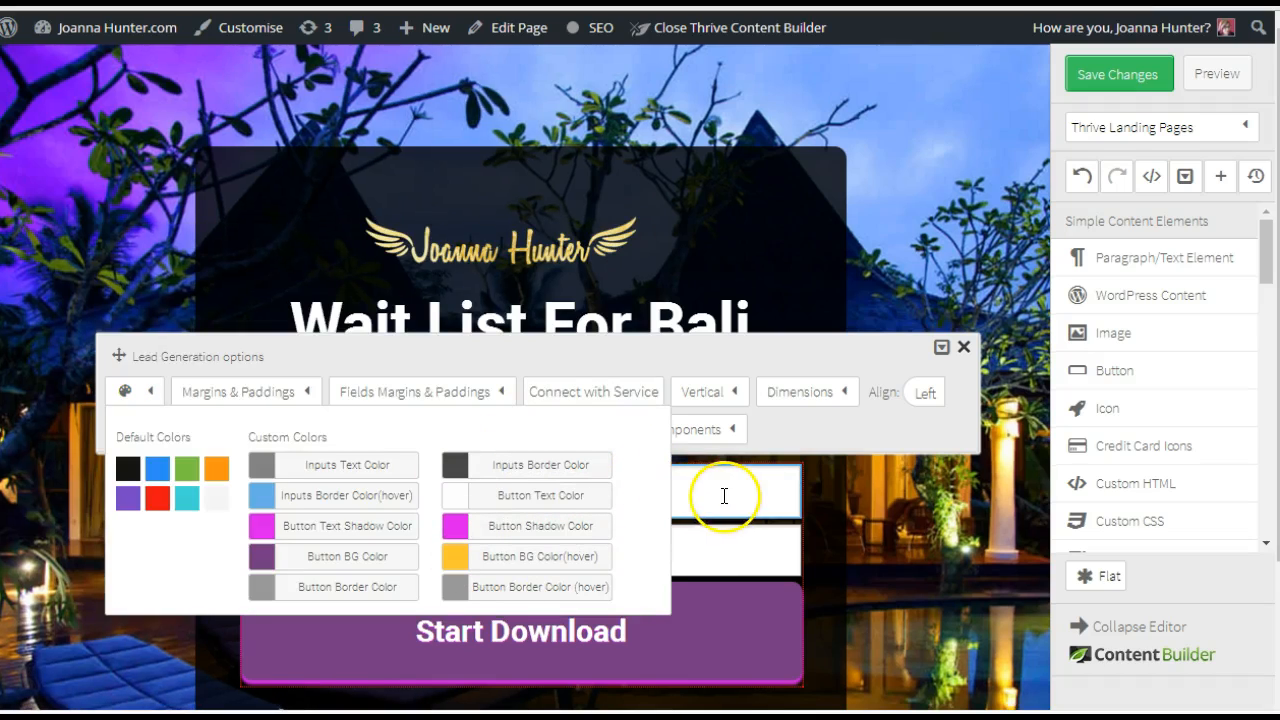
# Connect the sign-up form through the Mailchimp API to the "Get Selfish- The Journey" mailing list with double optin.
pyautogui.click(581, 396)
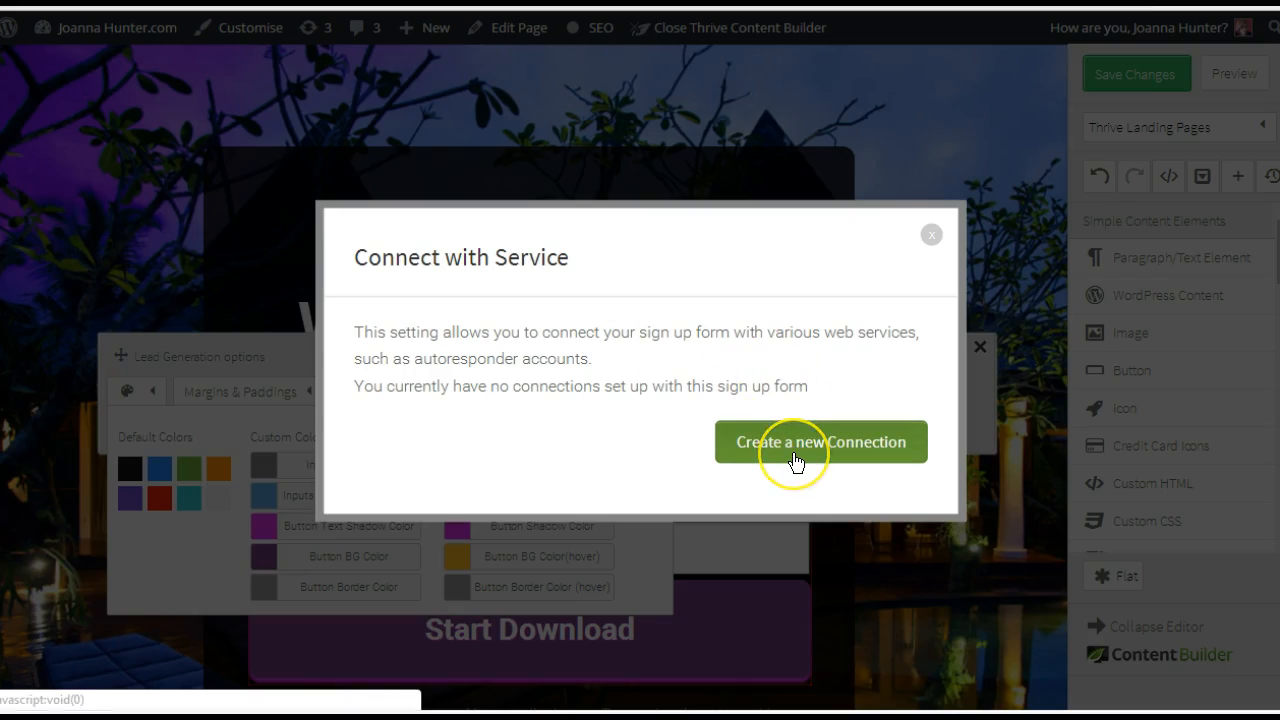
pyautogui.click(795, 460)
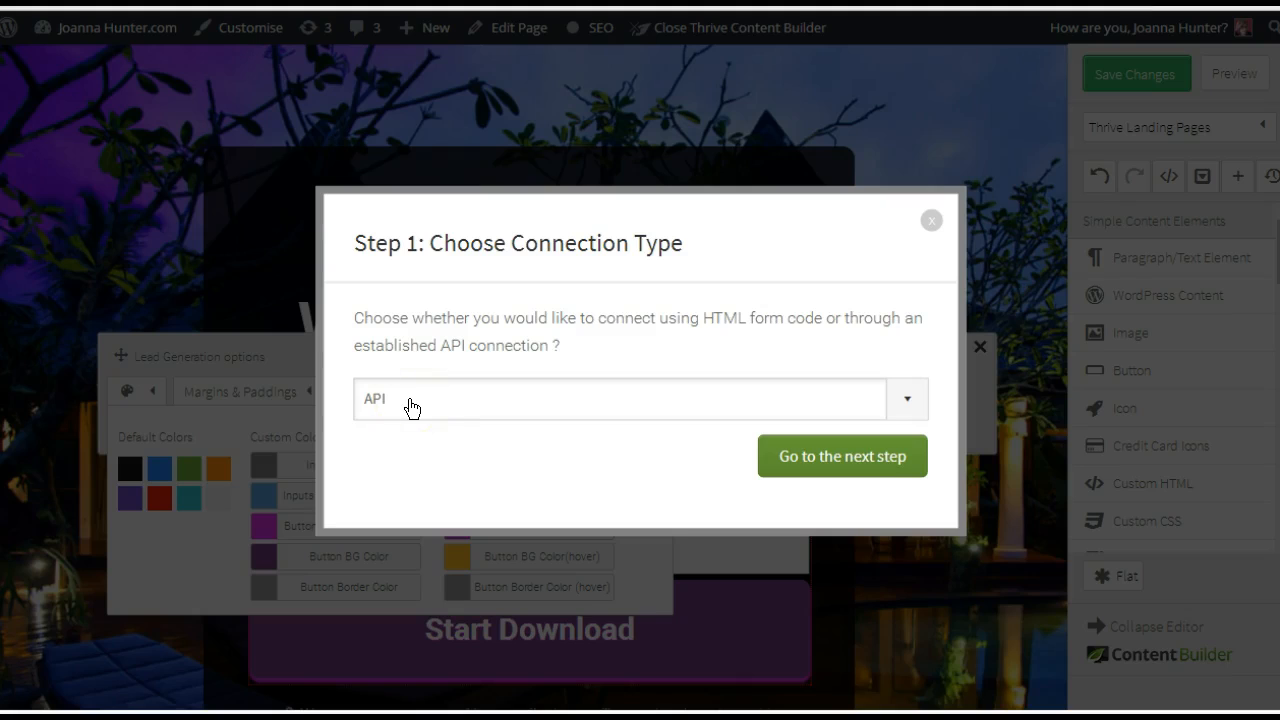
pyautogui.click(800, 457)
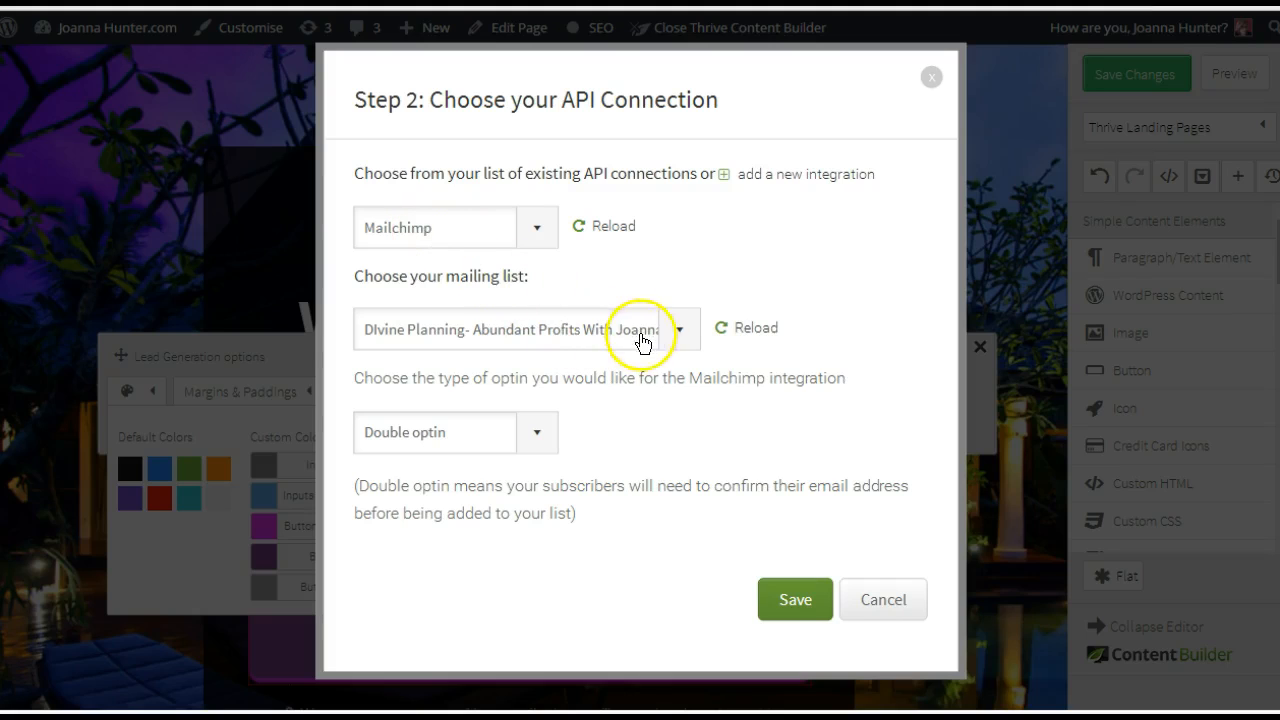
pyautogui.click(685, 338)
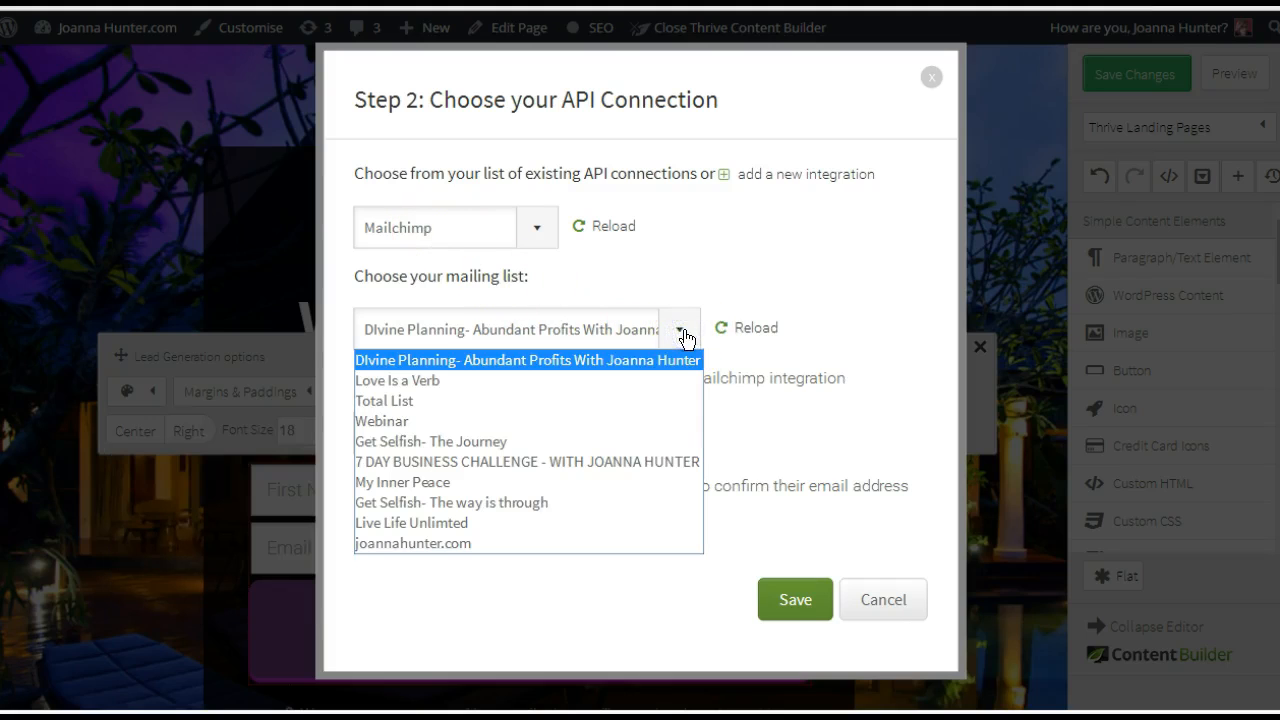
pyautogui.click(428, 445)
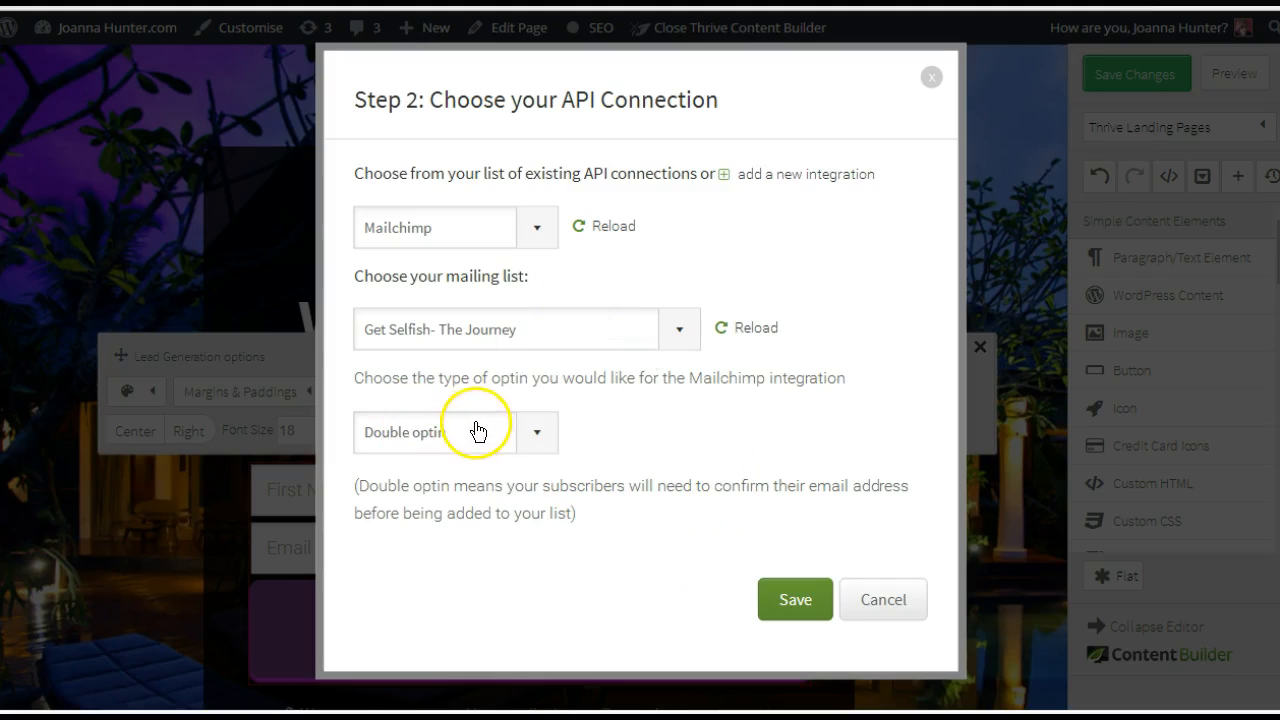
pyautogui.click(795, 605)
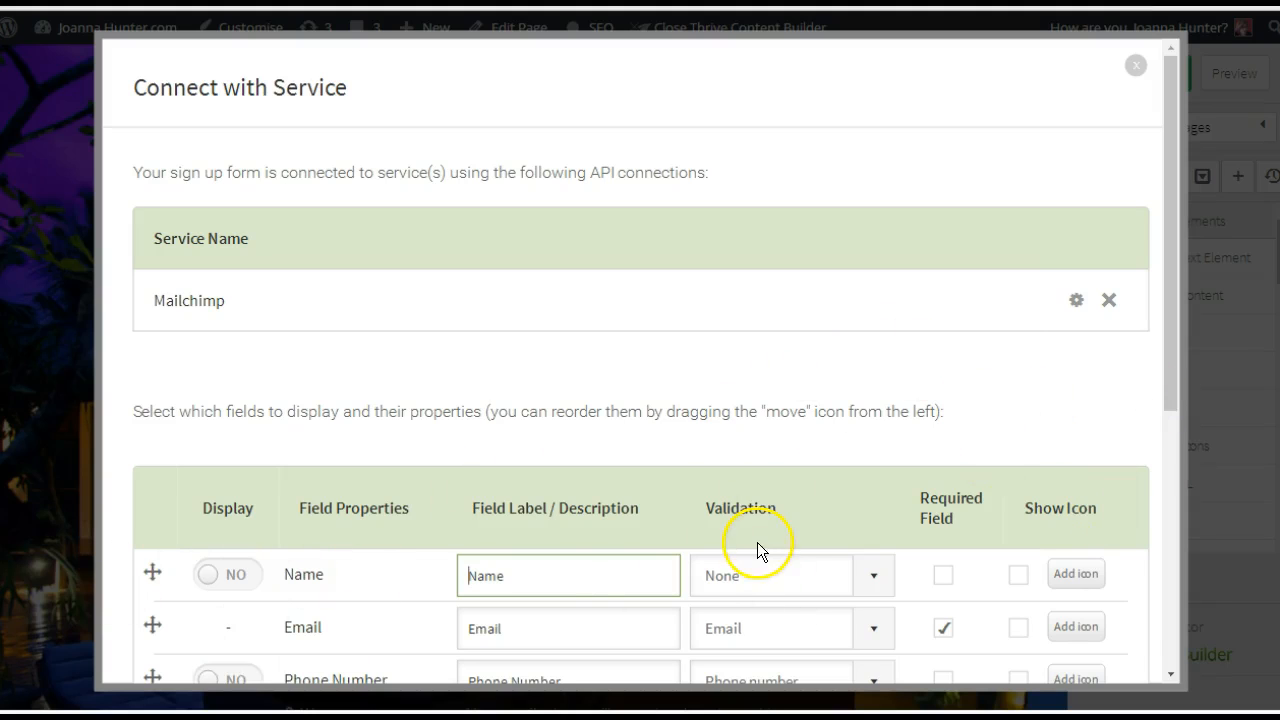
# Display the Name field in the sign-up form and make it a required field.
pyautogui.moveTo(1170, 135); pyautogui.dragTo(1175, 211)
pyautogui.click(240, 424)
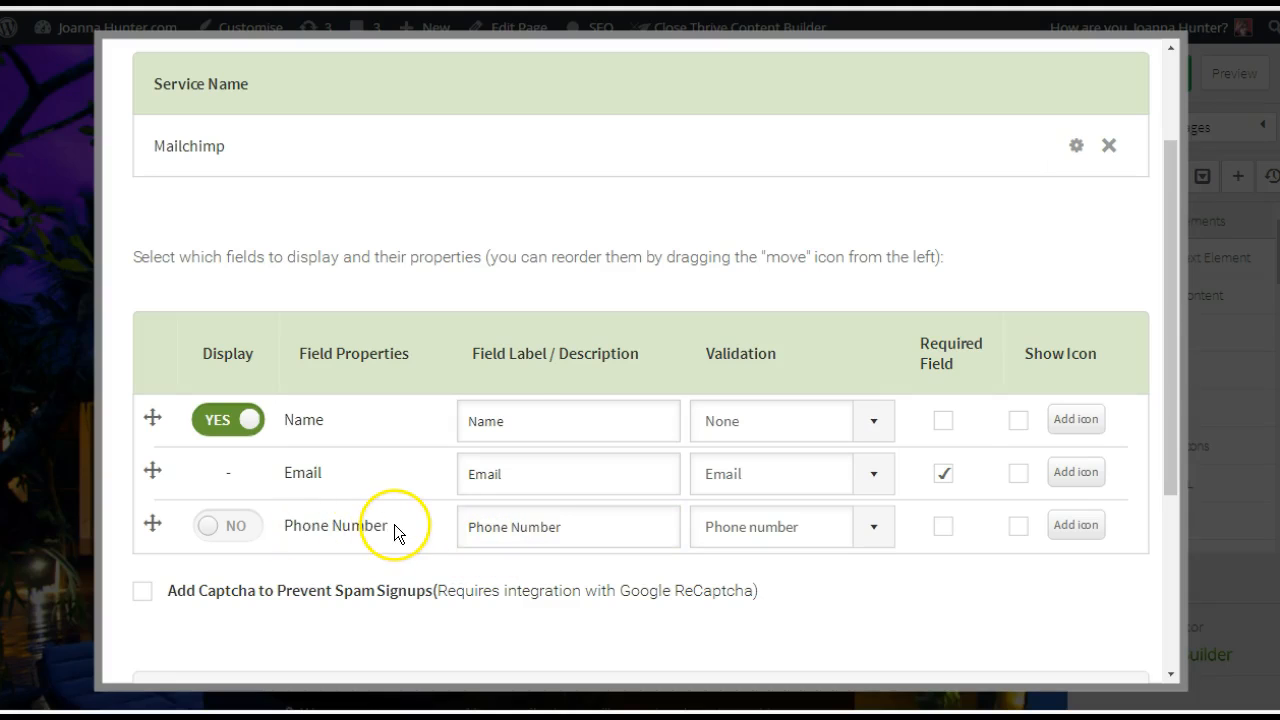
pyautogui.click(942, 422)
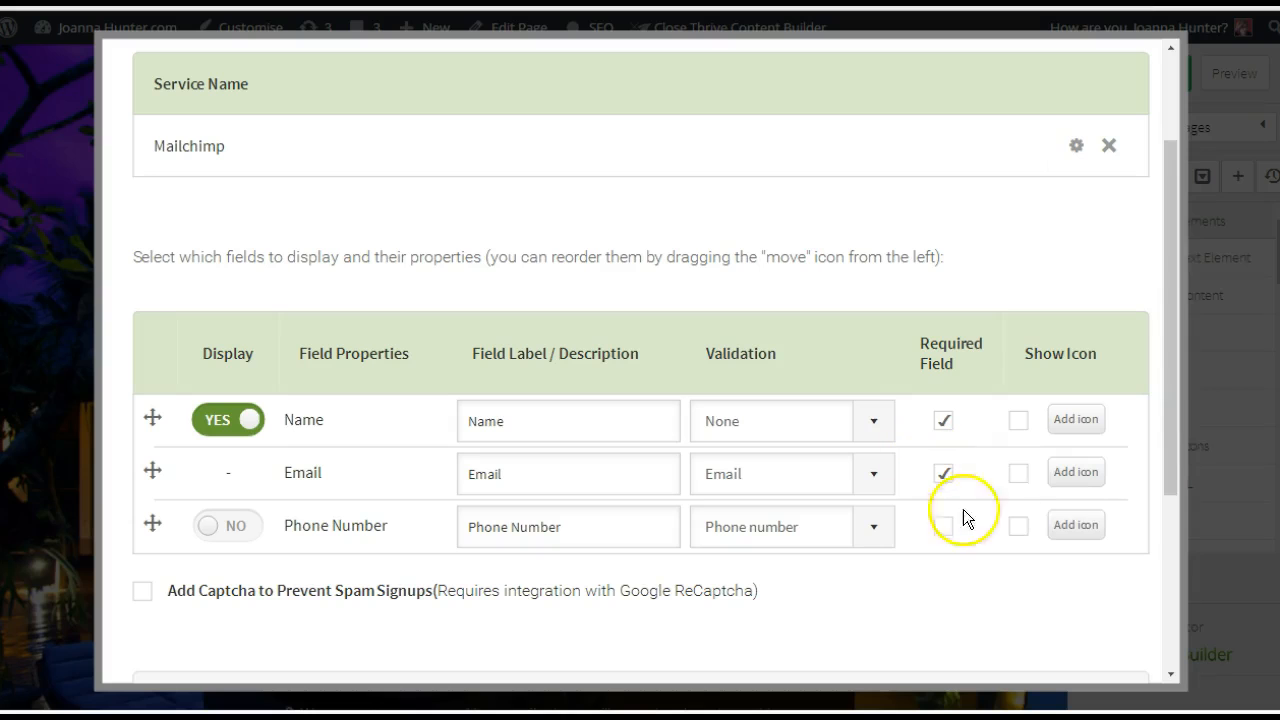
pyautogui.scroll(-3, 1171, 378)
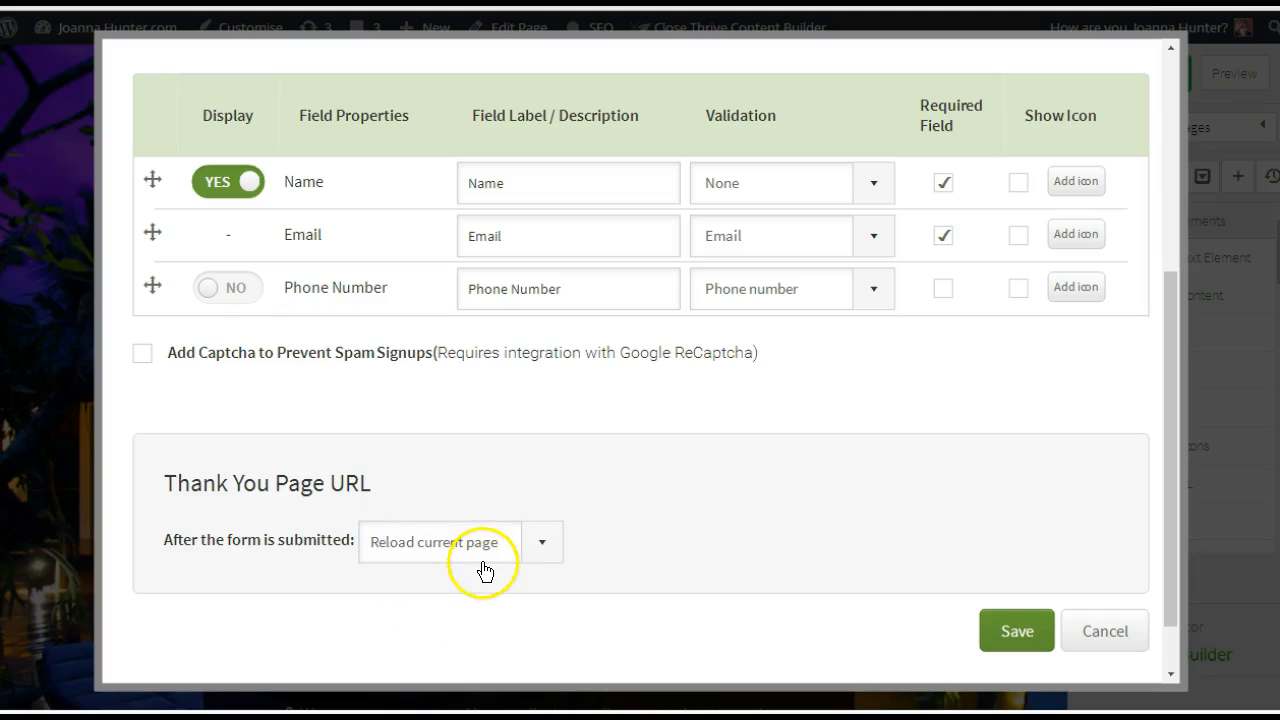
# Keep "Reload current page" as the action after the form is submitted and save the form's connection settings.
pyautogui.click(548, 553)
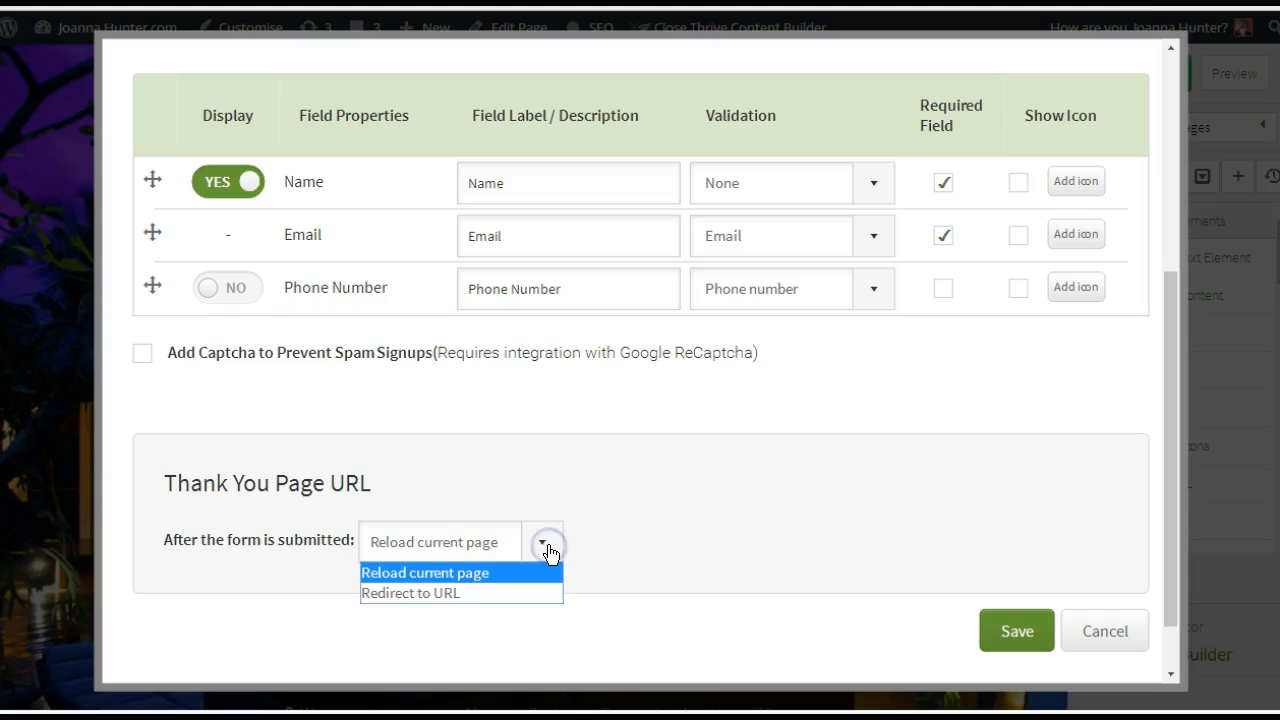
pyautogui.click(432, 552)
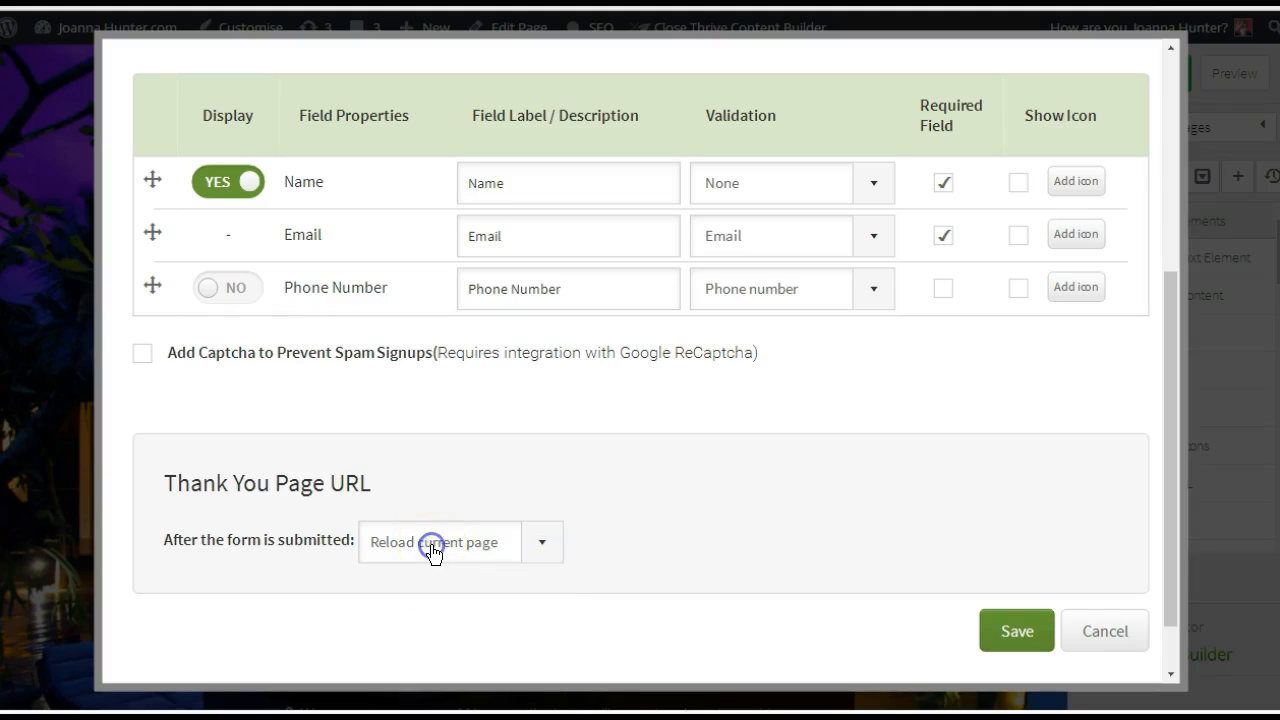
pyautogui.click(1016, 632)
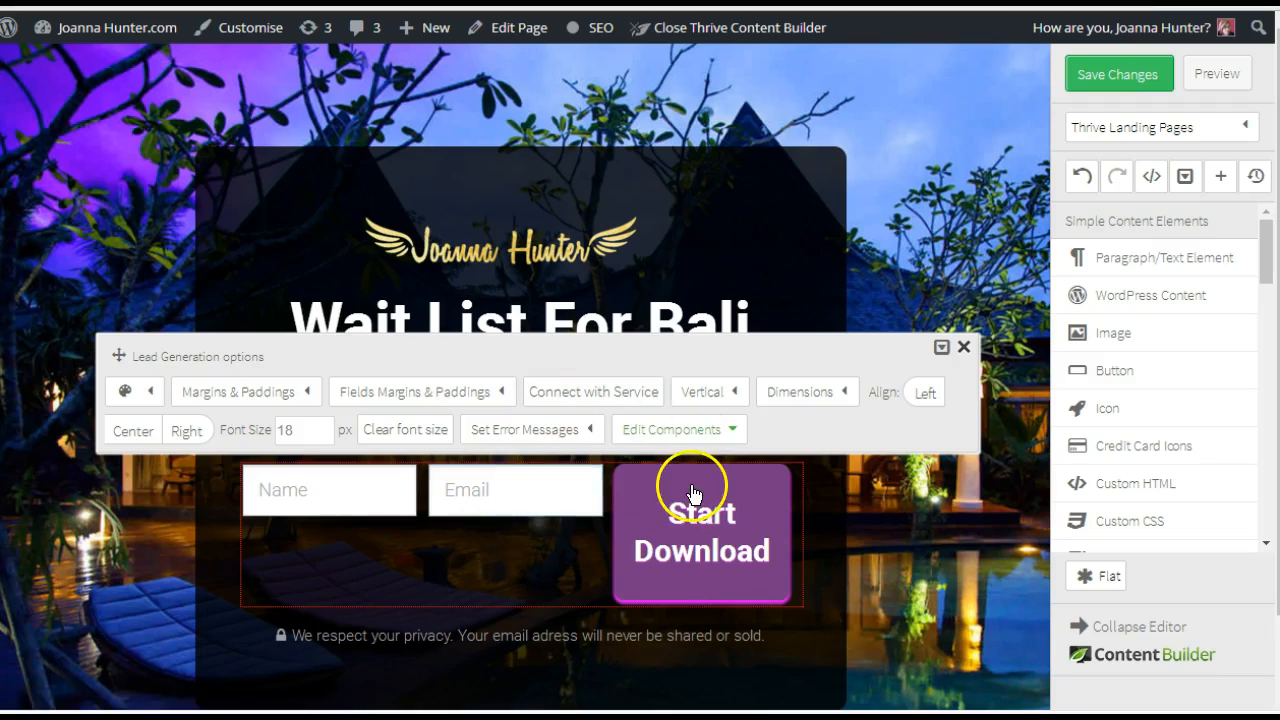
# Set the lead generation form's layout to Vertical and save the page changes.
pyautogui.click(735, 392)
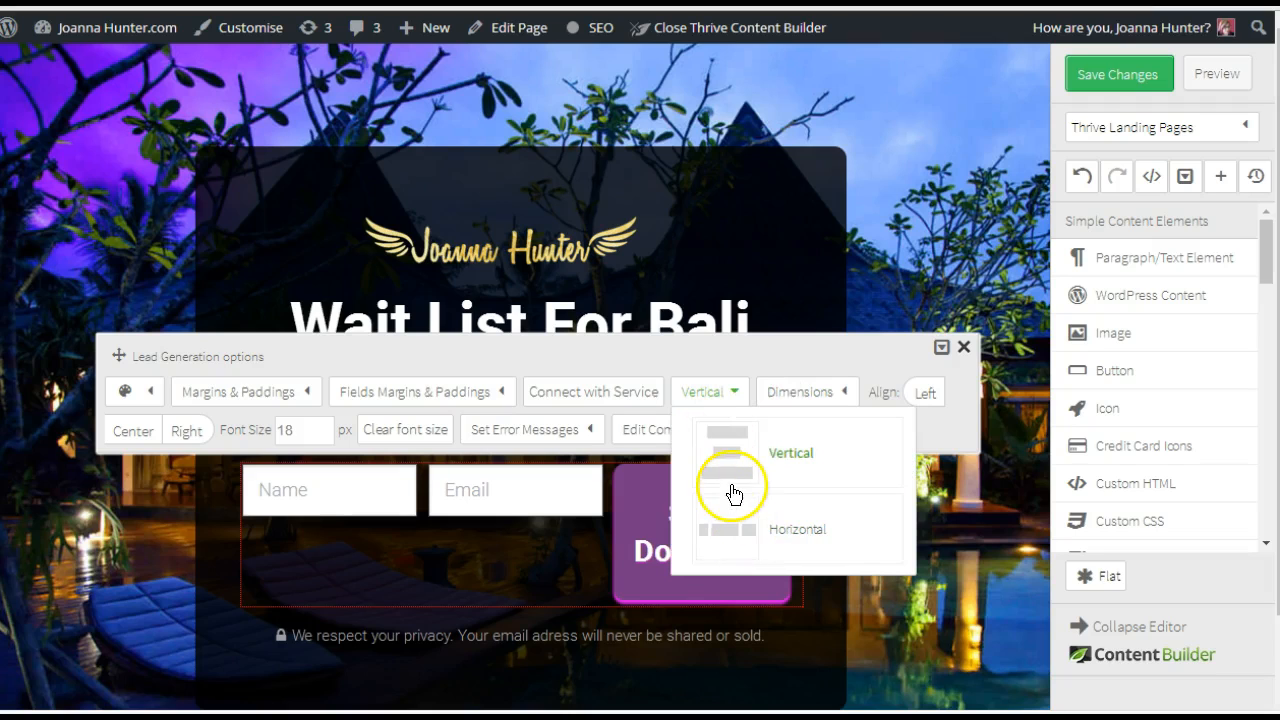
pyautogui.click(728, 445)
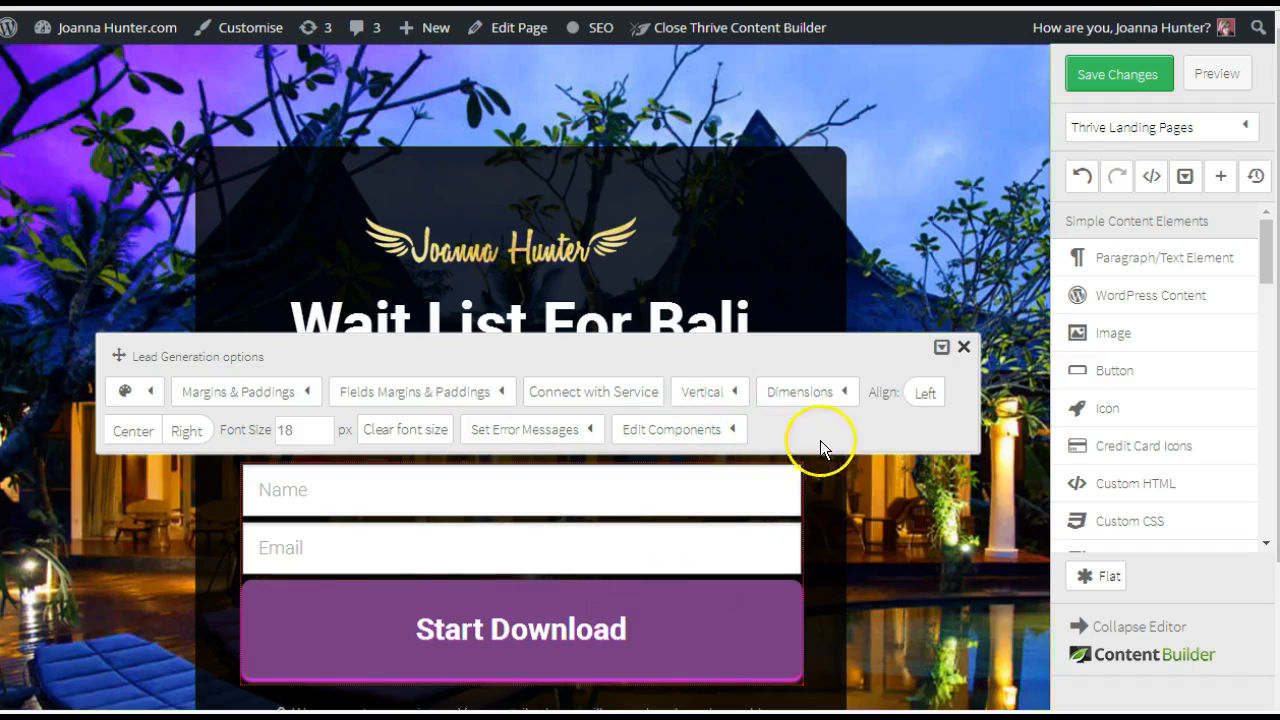
pyautogui.click(965, 347)
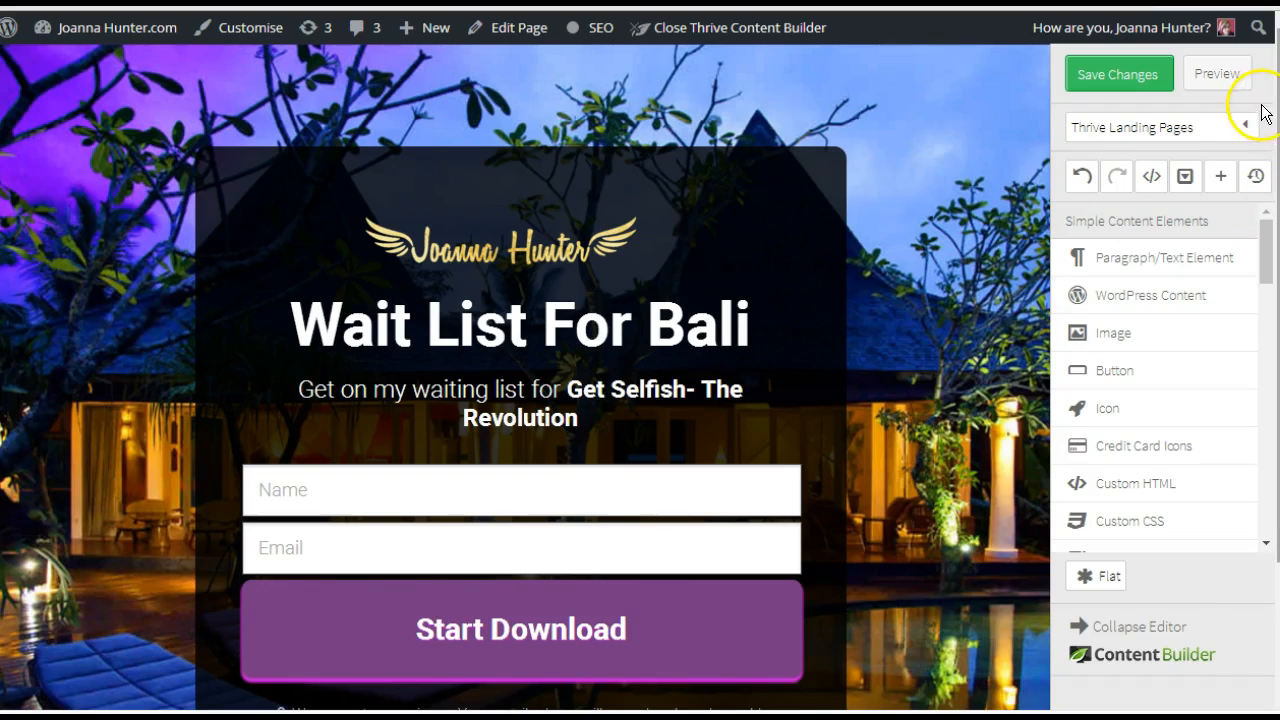
pyautogui.click(1130, 77)
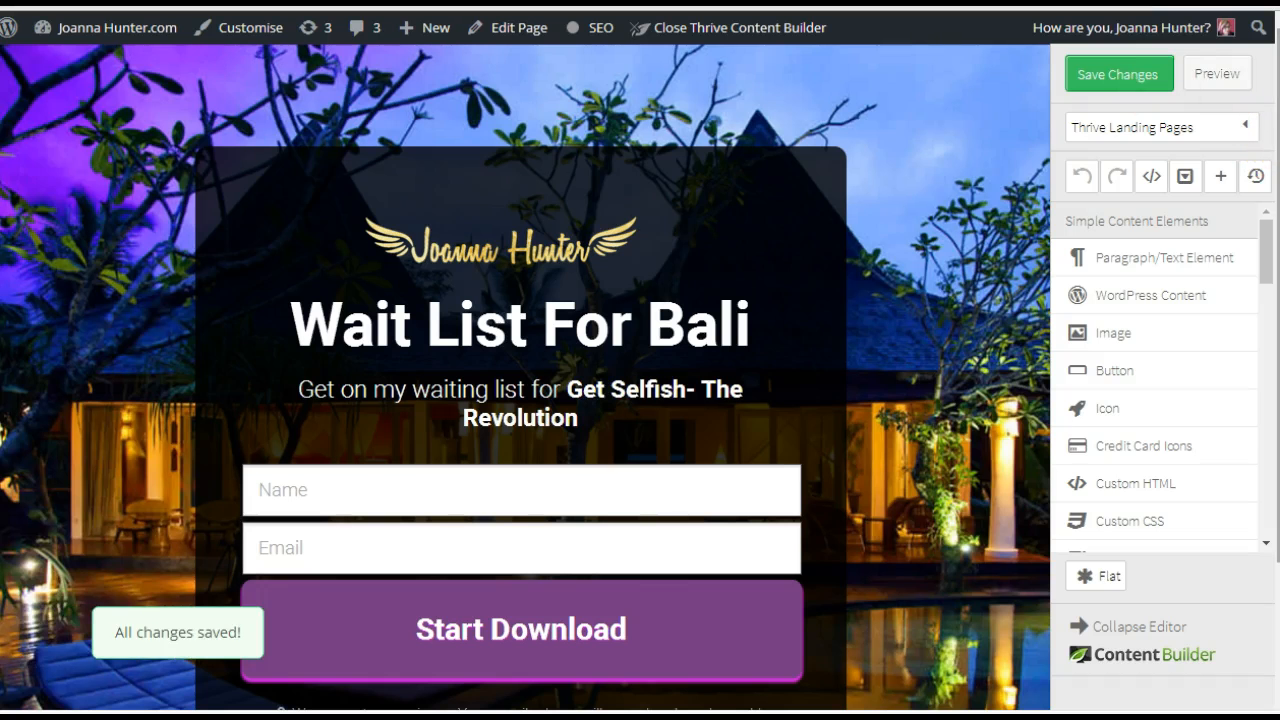
# Replace "ACME Inc." in the footer copyright line with the owner's media business name and save the page changes.
pyautogui.scroll(-3, 525, 377)
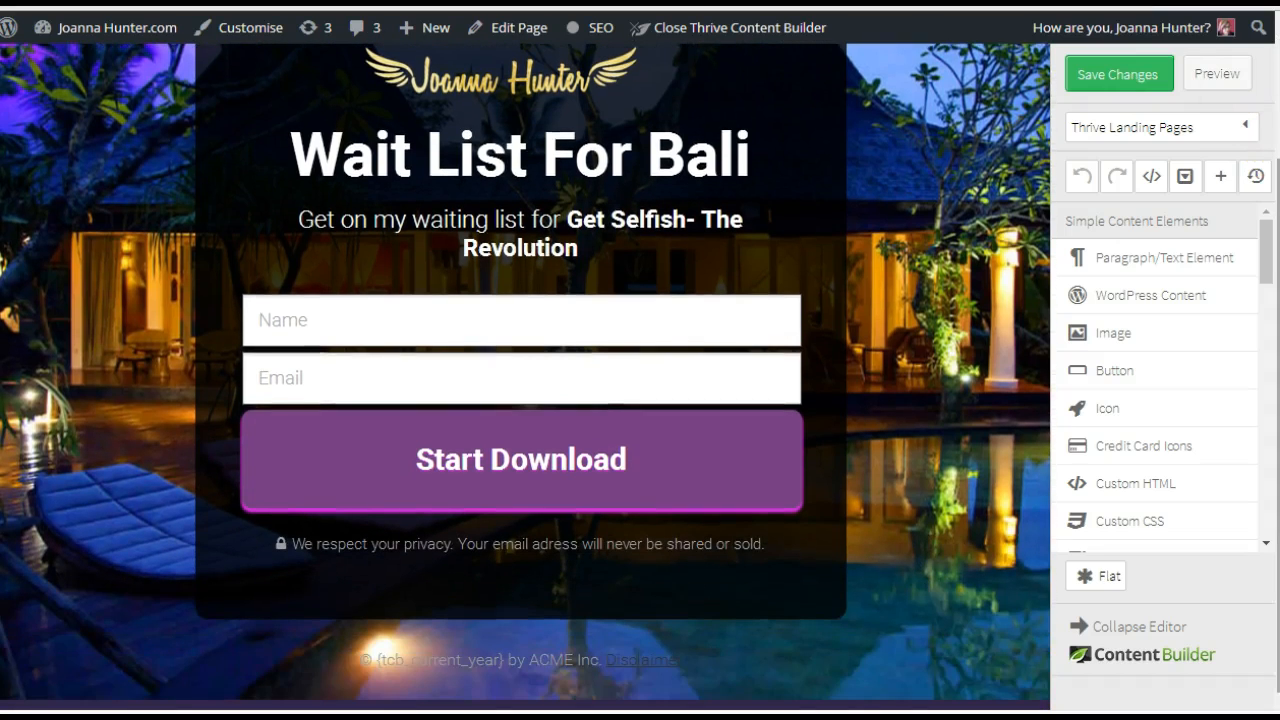
pyautogui.click(557, 665)
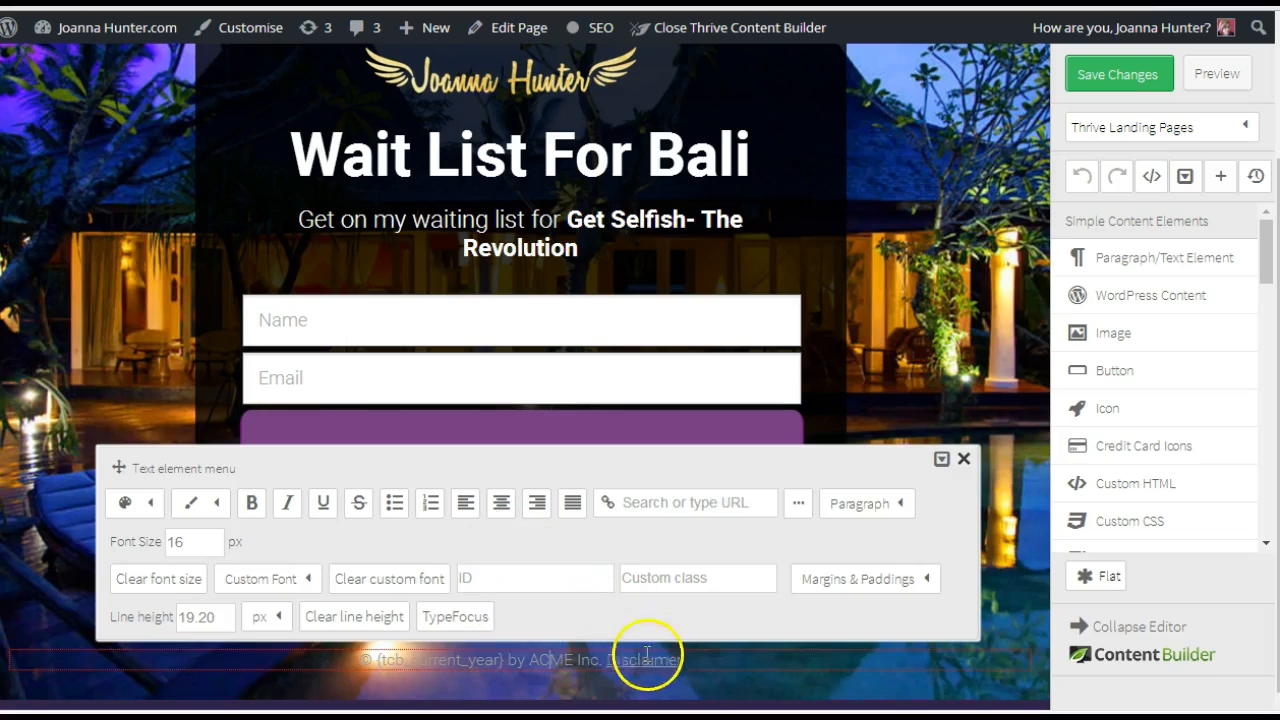
pyautogui.click(595, 659)
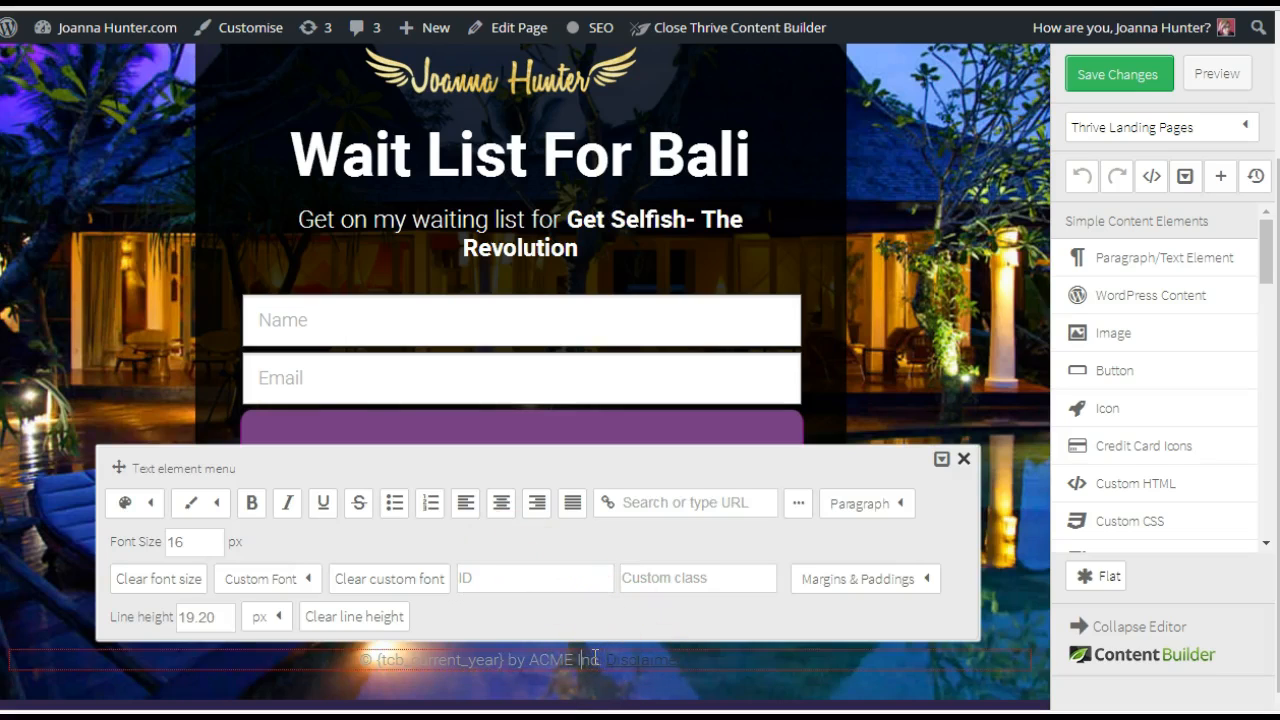
pyautogui.press('BackSpace')
pyautogui.press('BackSpace')
pyautogui.press('BackSpace')
pyautogui.press('BackSpace')
pyautogui.press('BackSpace')
pyautogui.press('BackSpace')
pyautogui.press('BackSpace')
pyautogui.press('BackSpace')
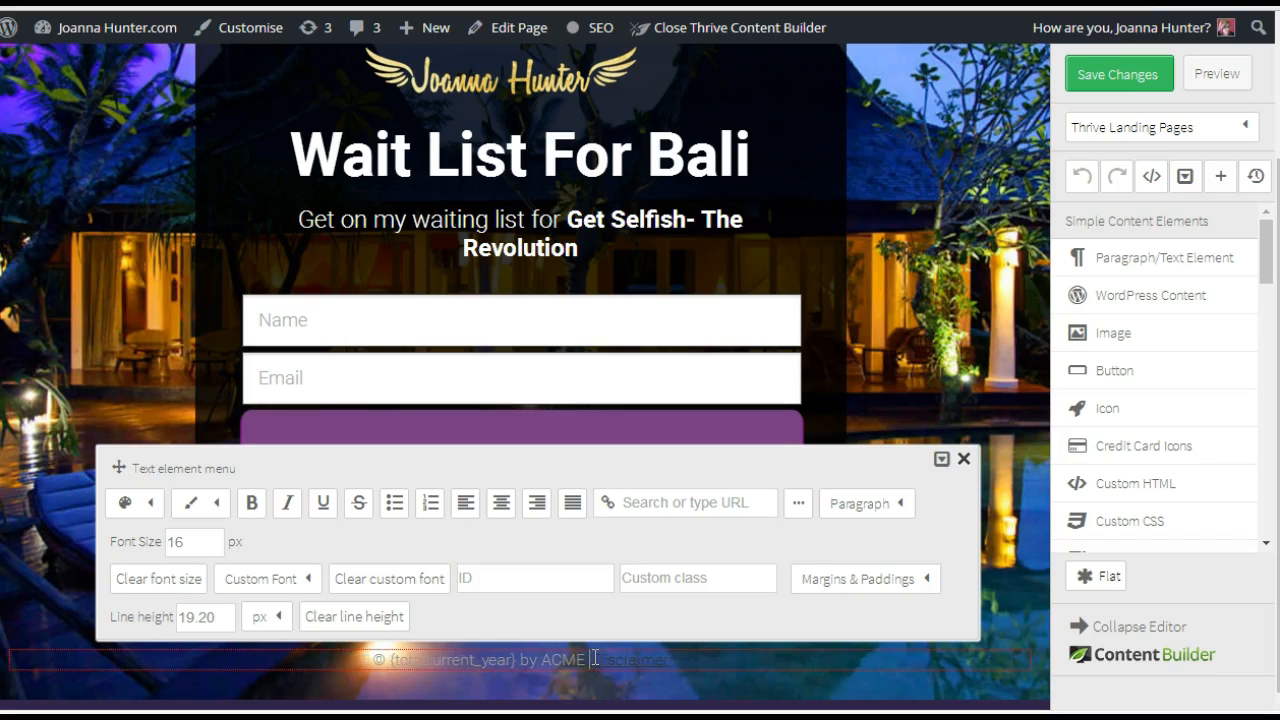
pyautogui.write('Joanna Hunter')
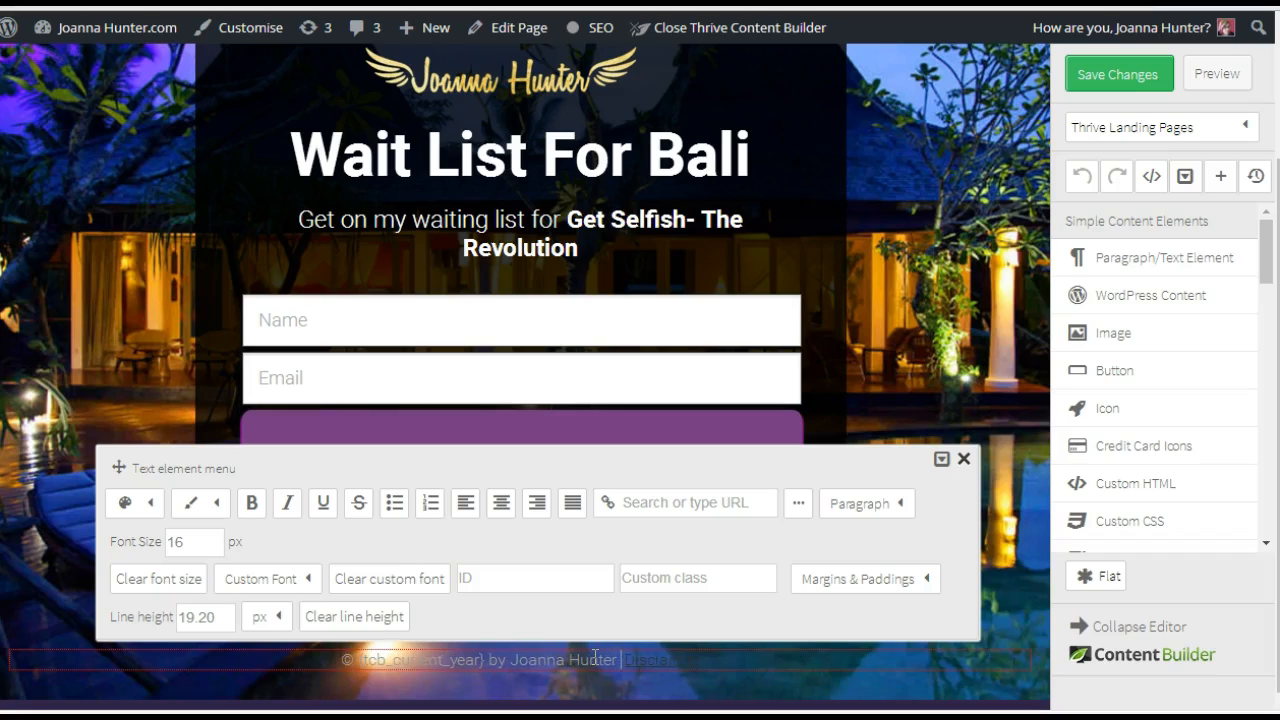
pyautogui.write(' Media')
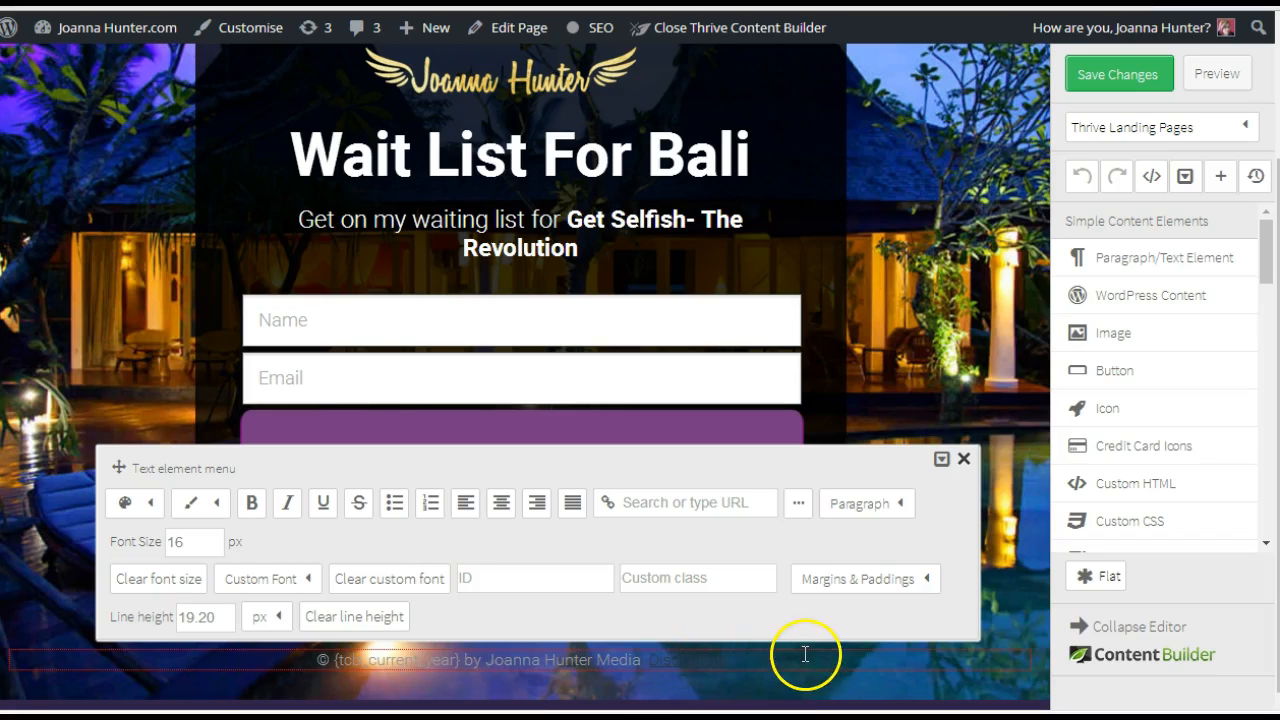
pyautogui.click(965, 459)
pyautogui.click(1117, 75)
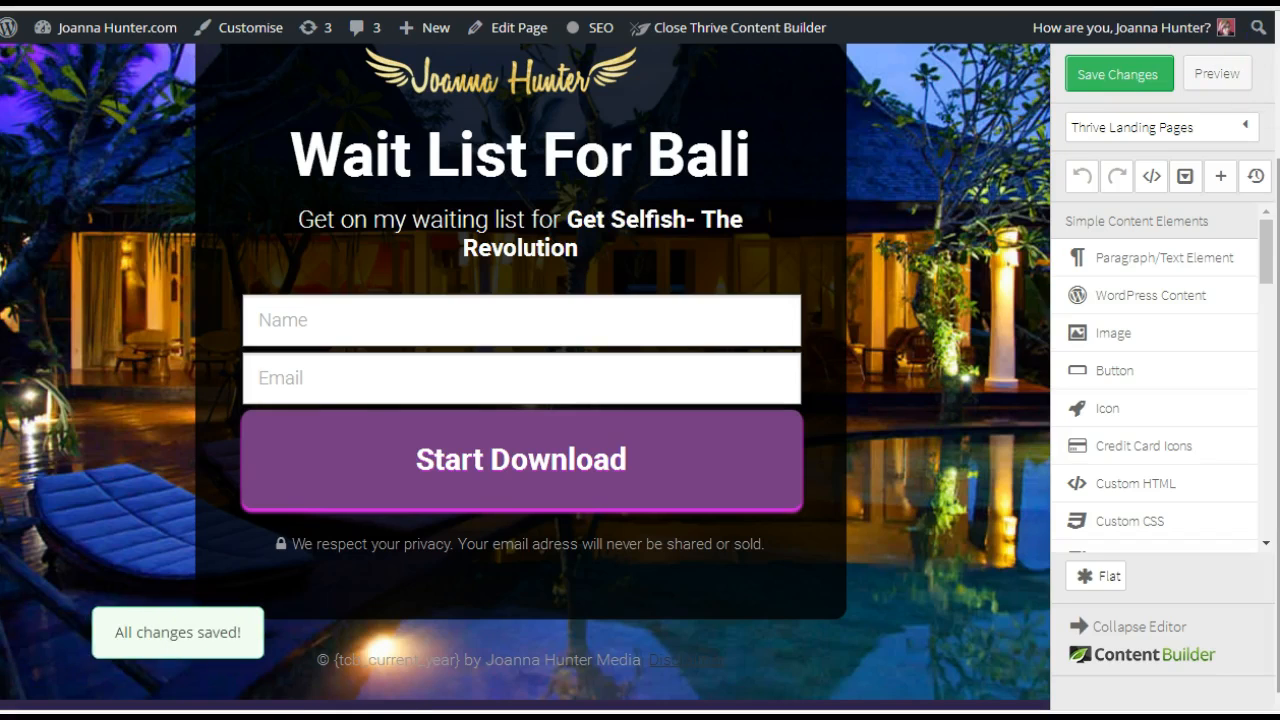
# Preview the landing page and test the sign-up form with a first name and "Hi" as the email.
pyautogui.click(1221, 76)
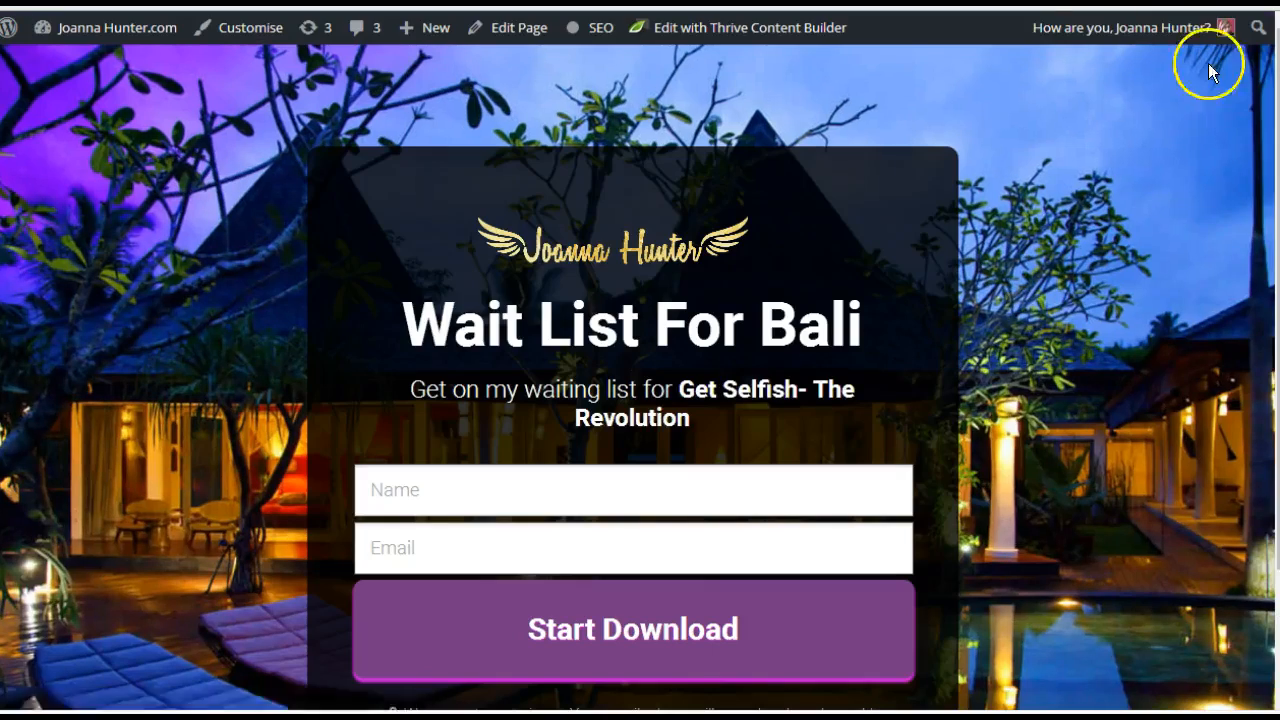
pyautogui.click(395, 491)
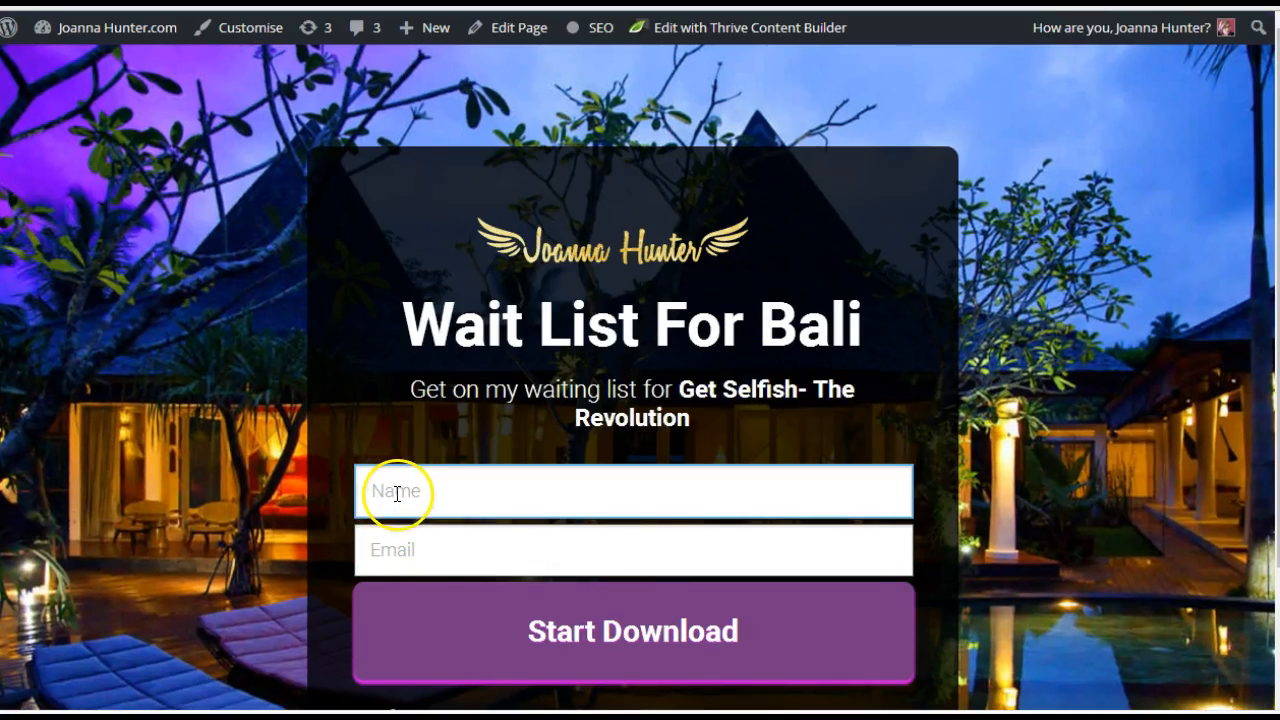
pyautogui.write('Joanna')
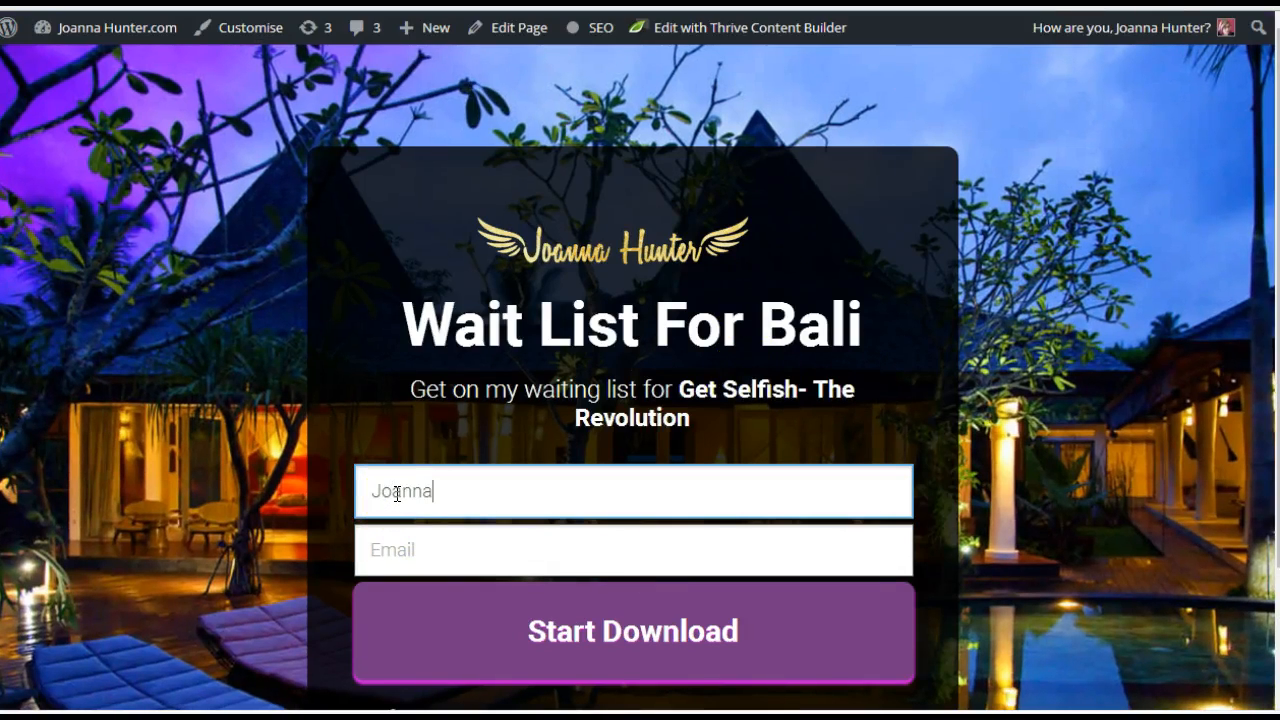
pyautogui.click(396, 557)
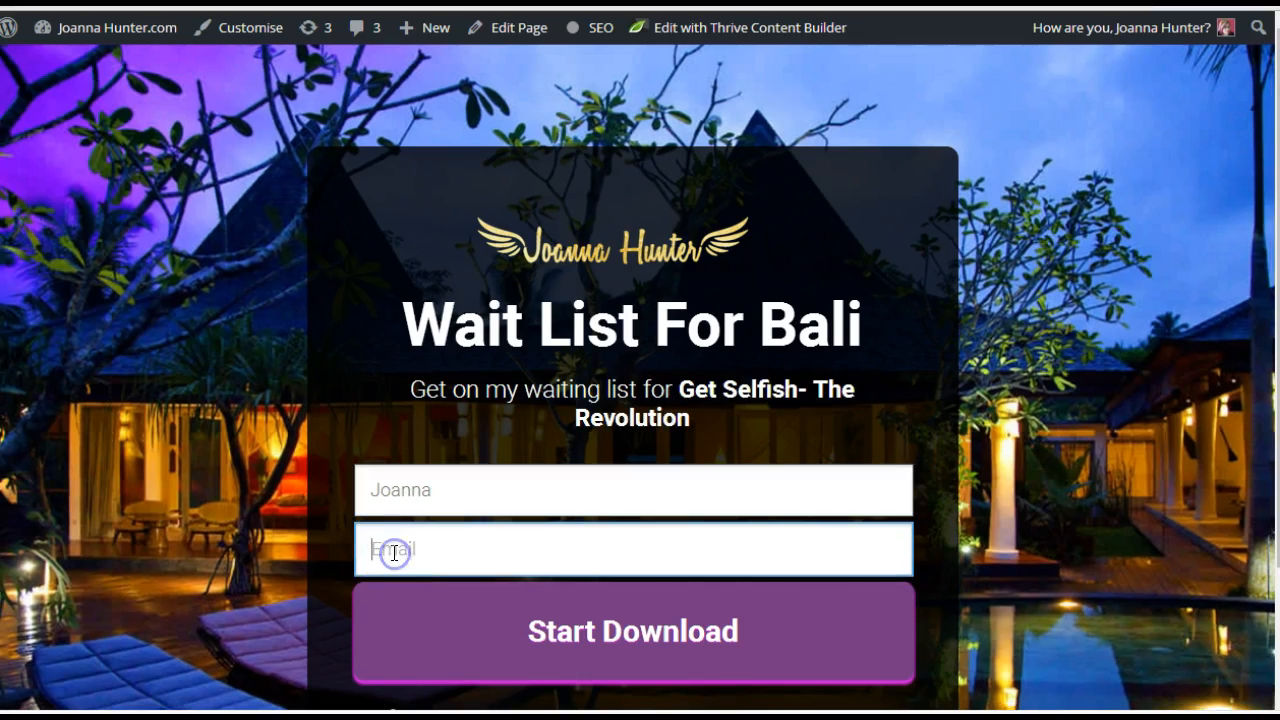
pyautogui.write('Hu')
pyautogui.press('BackSpace')
pyautogui.write('i')
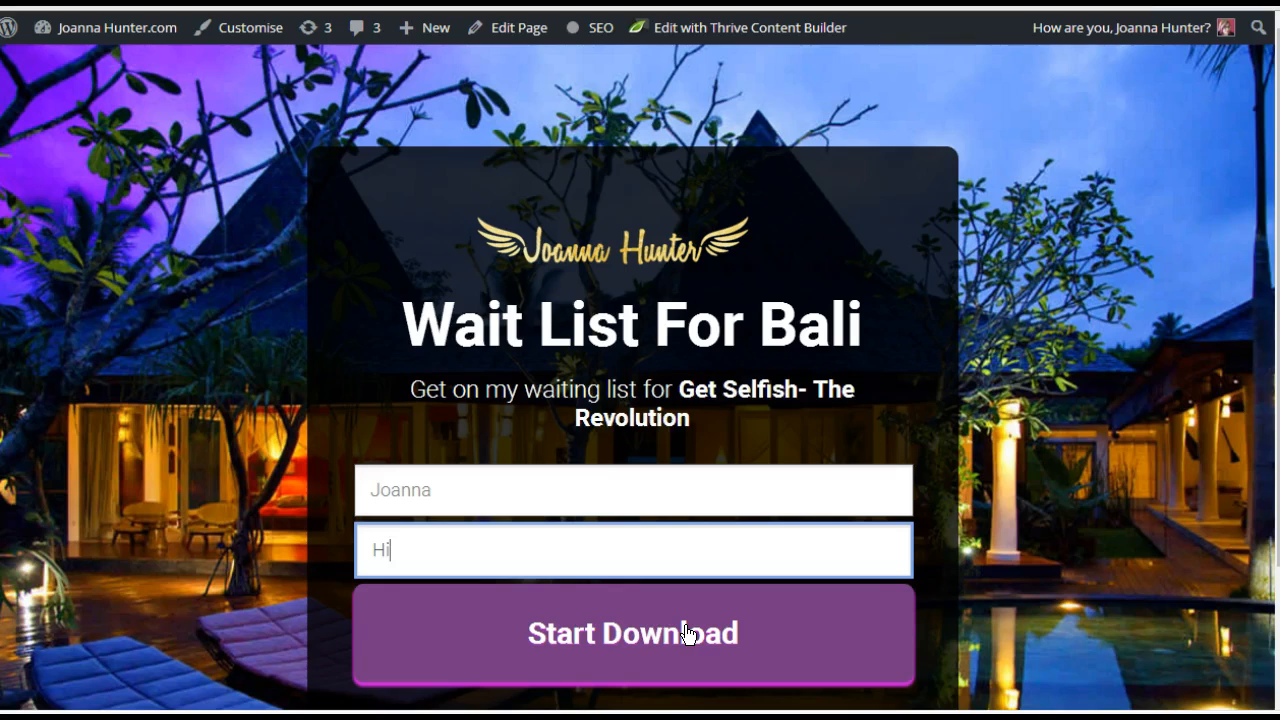
pyautogui.click(618, 604)
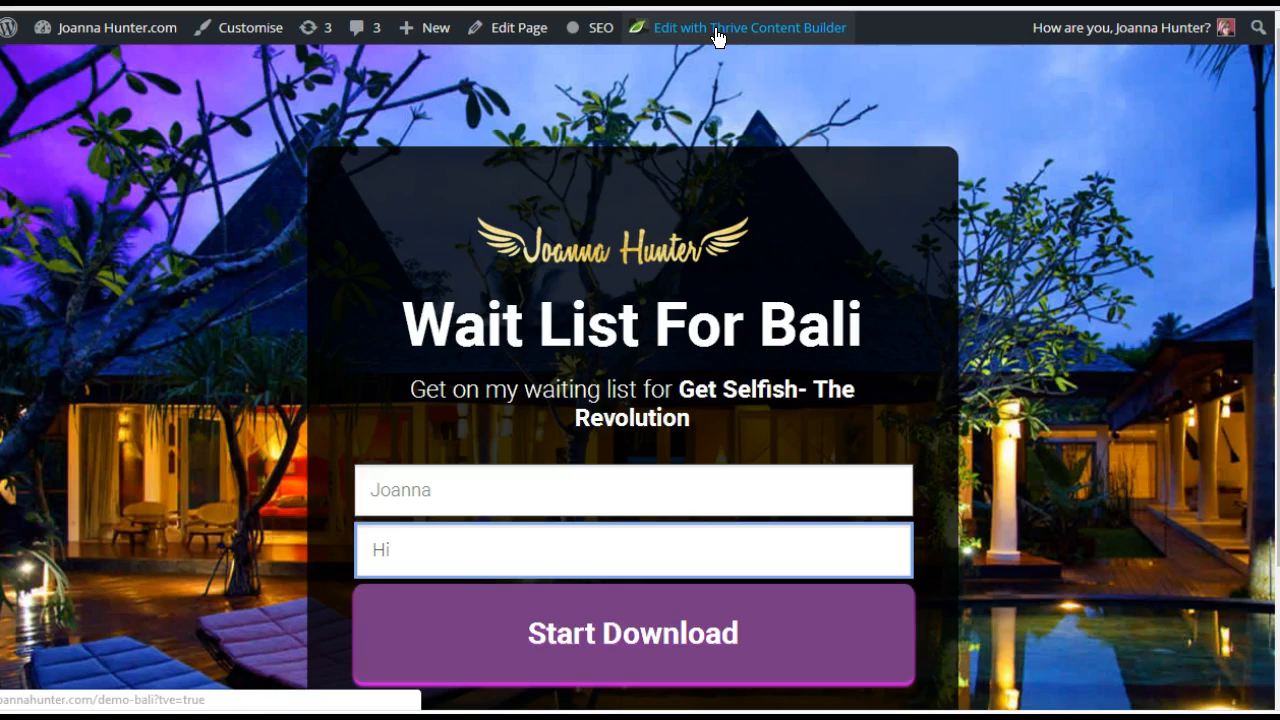
# Reopen the page in the editor, set the form's submit button text to "Add Me to The List!!!" and save the changes.
pyautogui.click(716, 35)
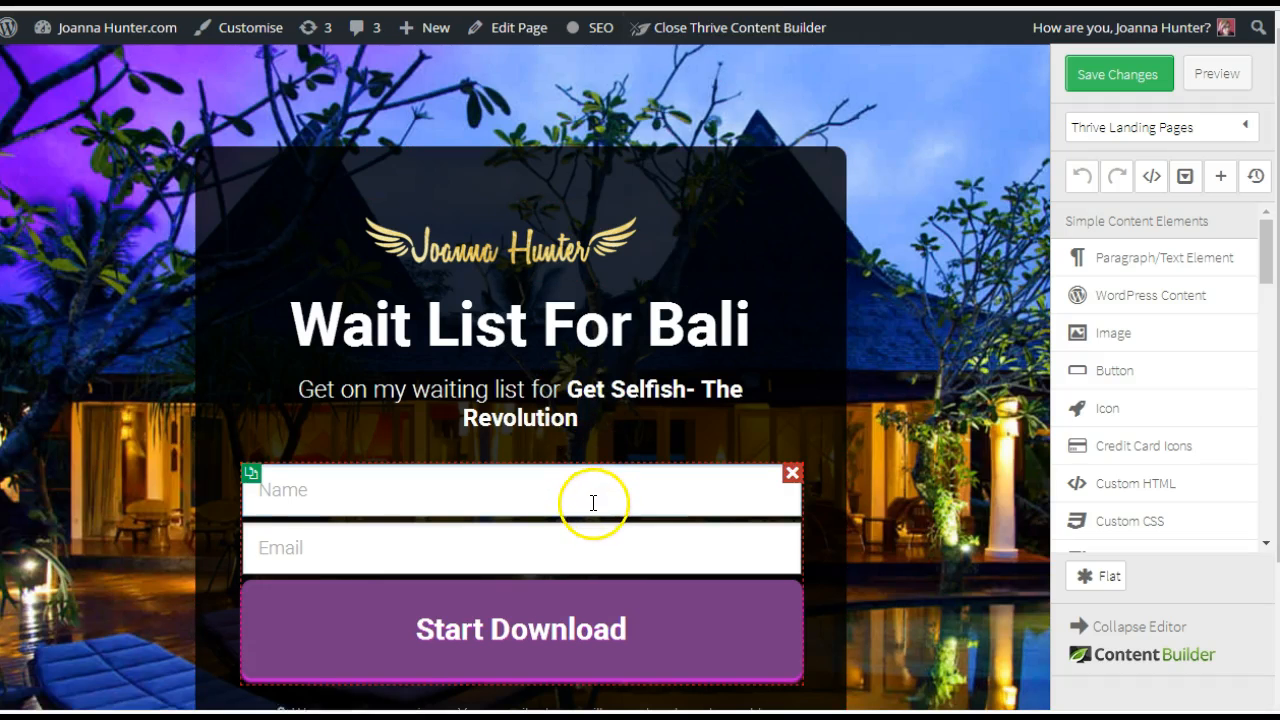
pyautogui.click(593, 503)
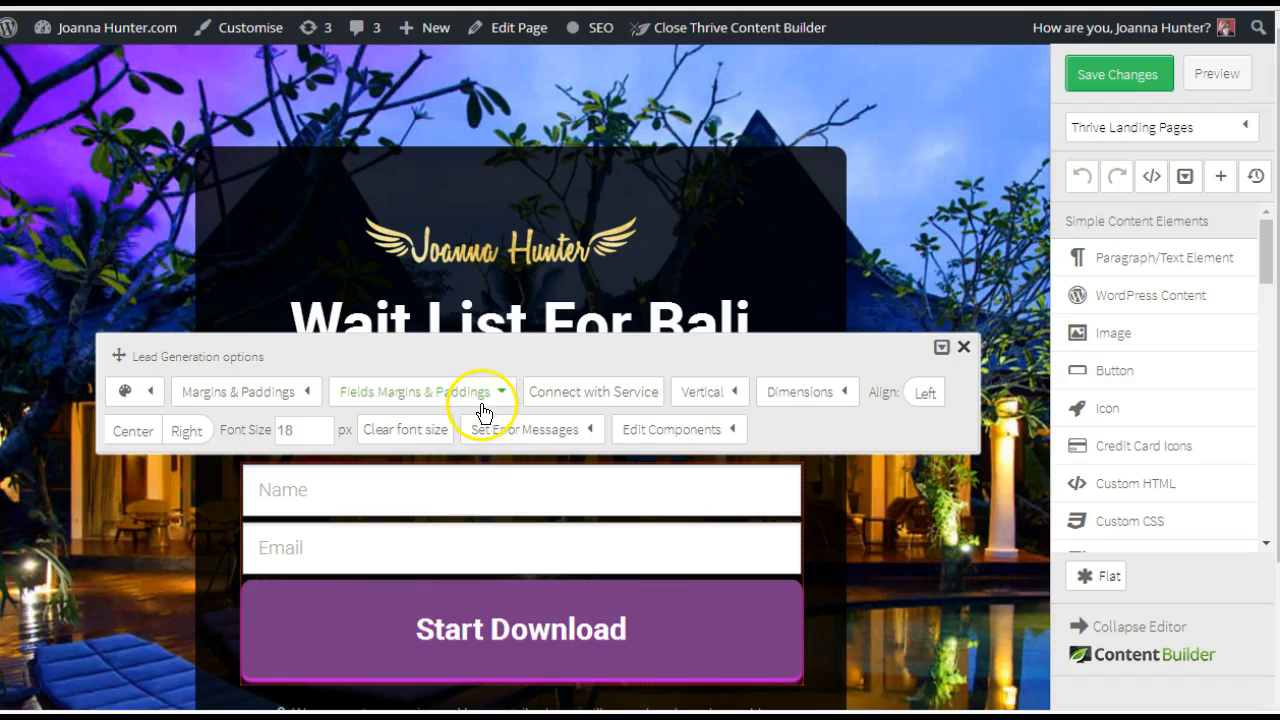
pyautogui.click(714, 432)
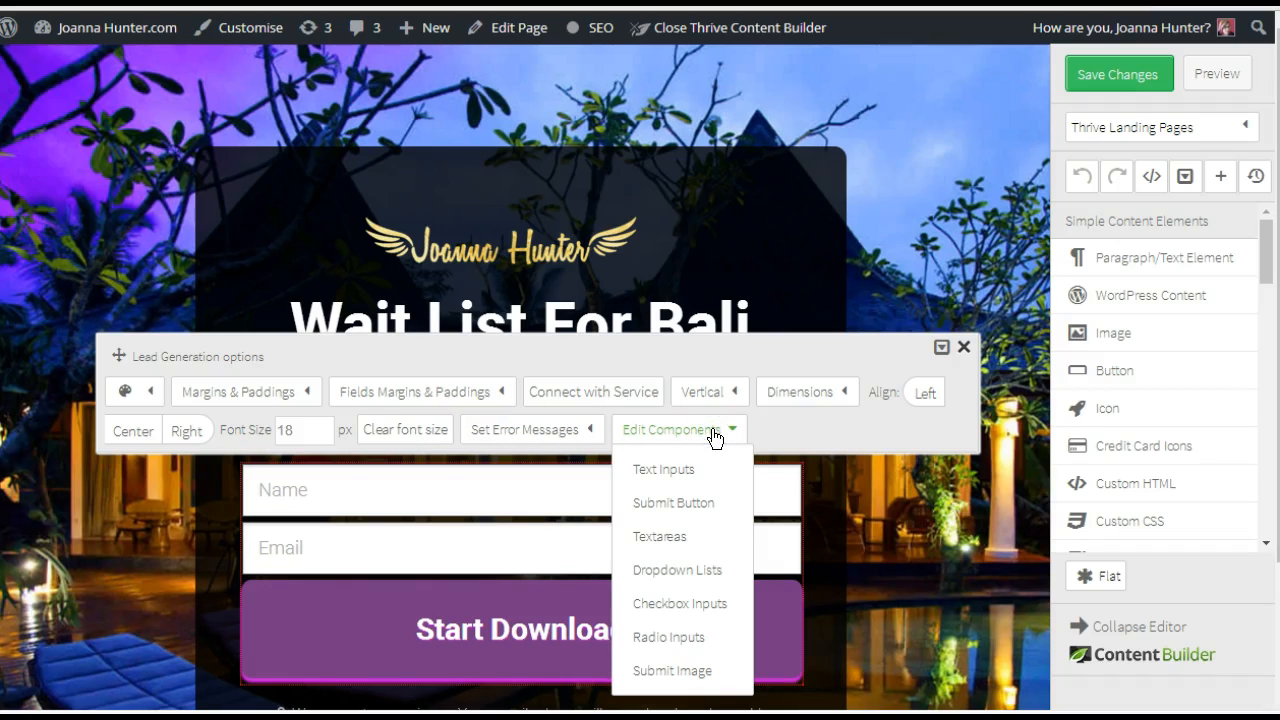
pyautogui.click(665, 500)
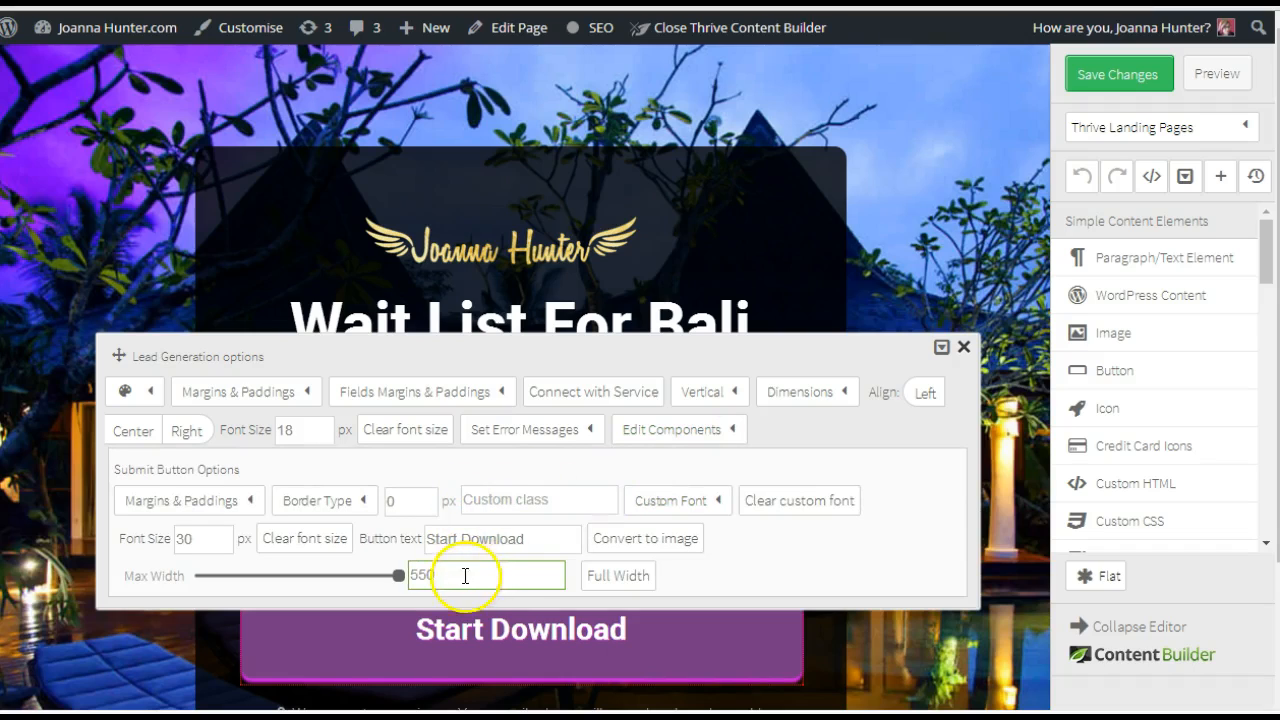
pyautogui.moveTo(543, 534); pyautogui.dragTo(383, 541)
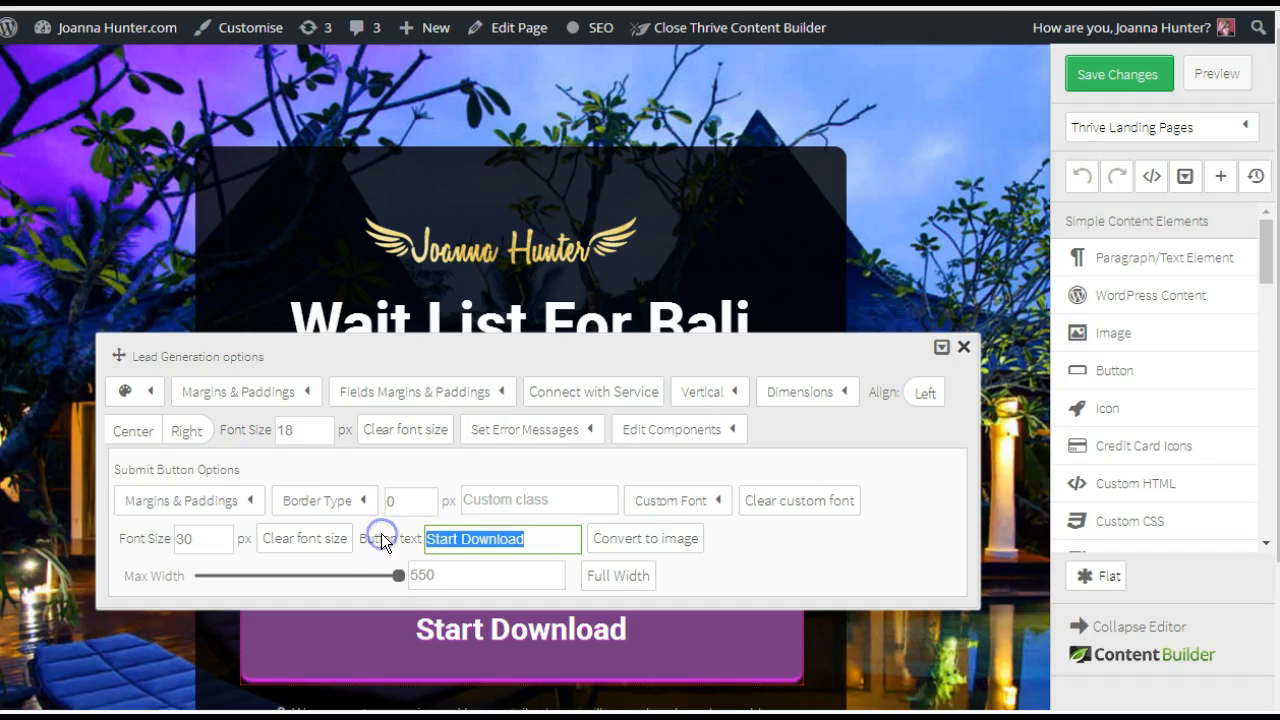
pyautogui.write('Add')
pyautogui.write(' t')
pyautogui.press('BackSpace')
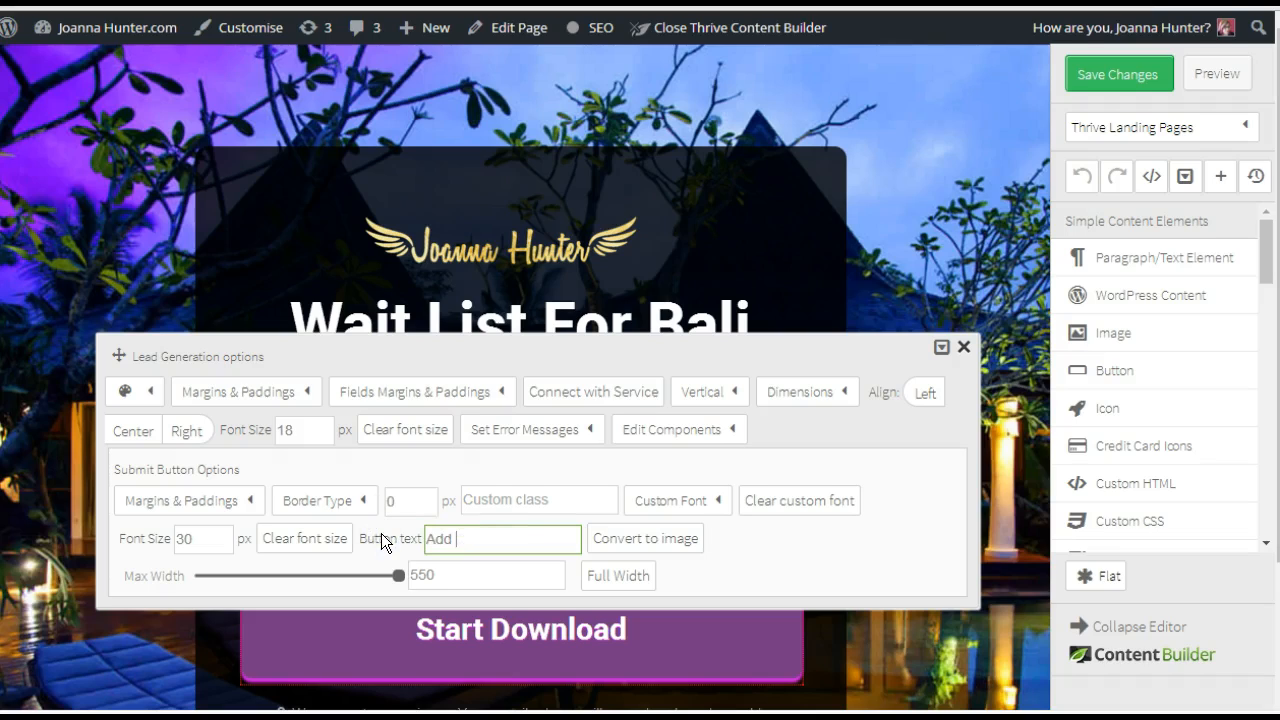
pyautogui.write('Me to The List!!!')
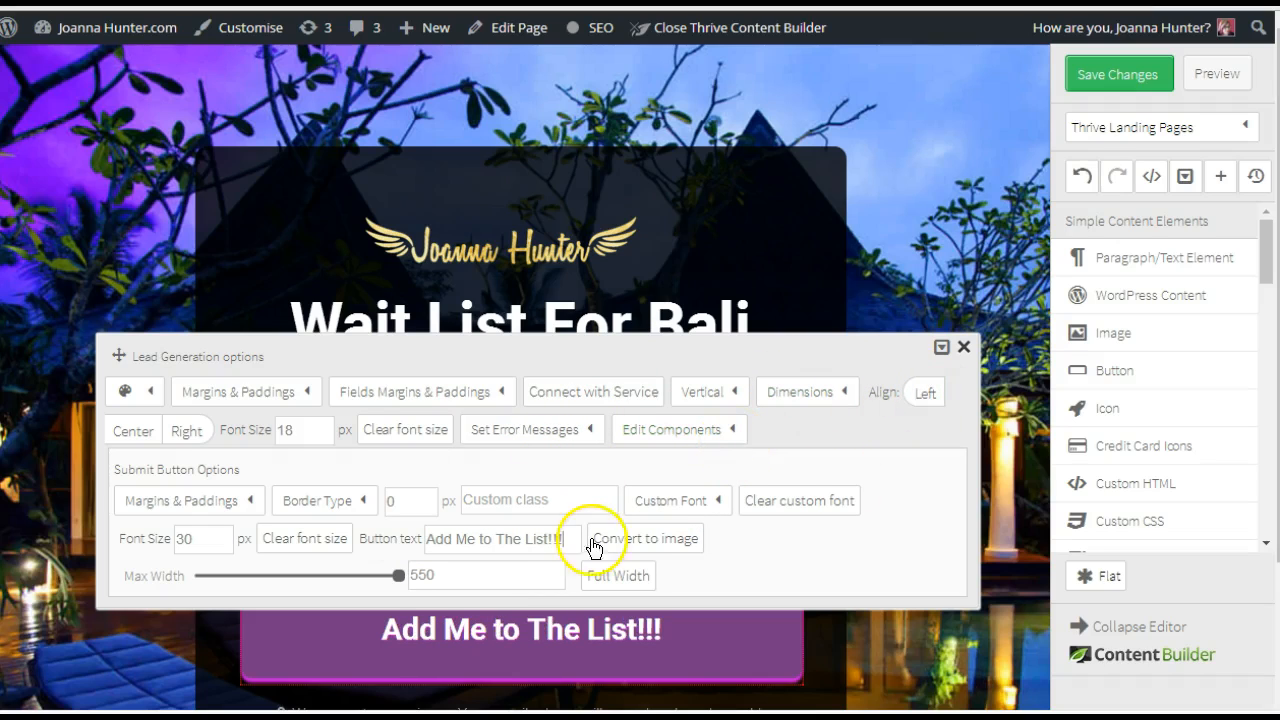
pyautogui.click(1092, 76)
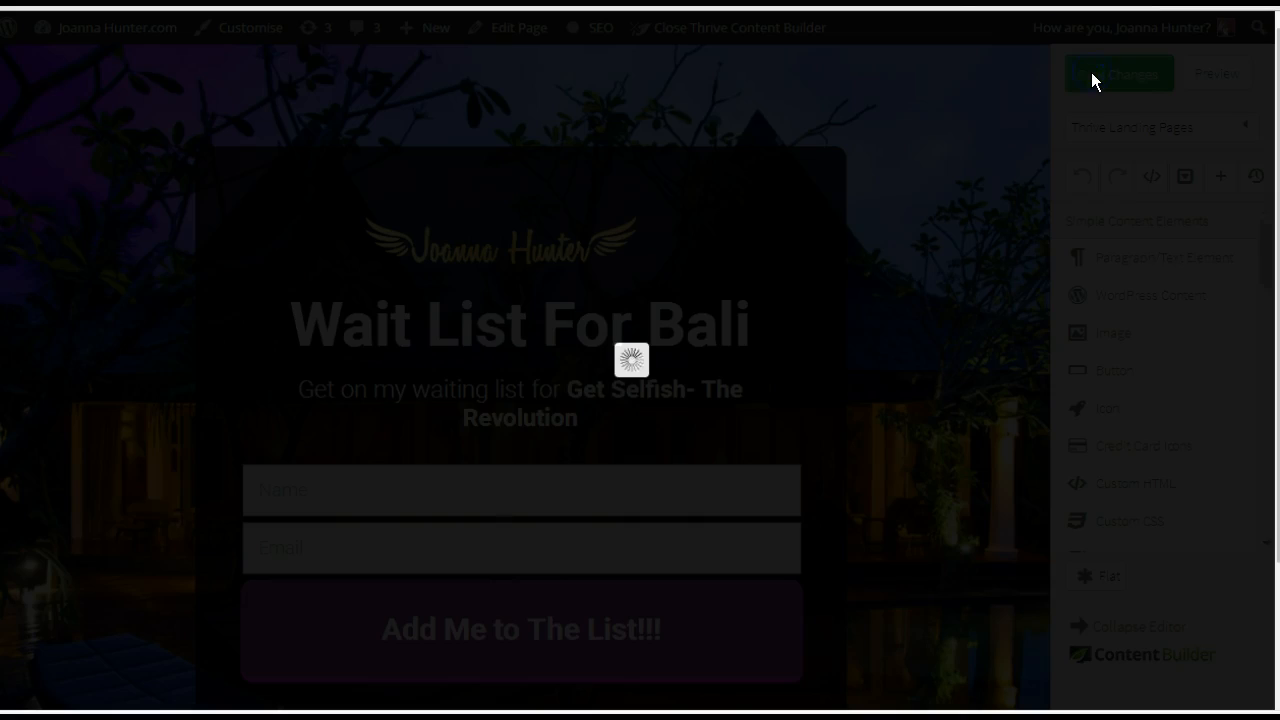